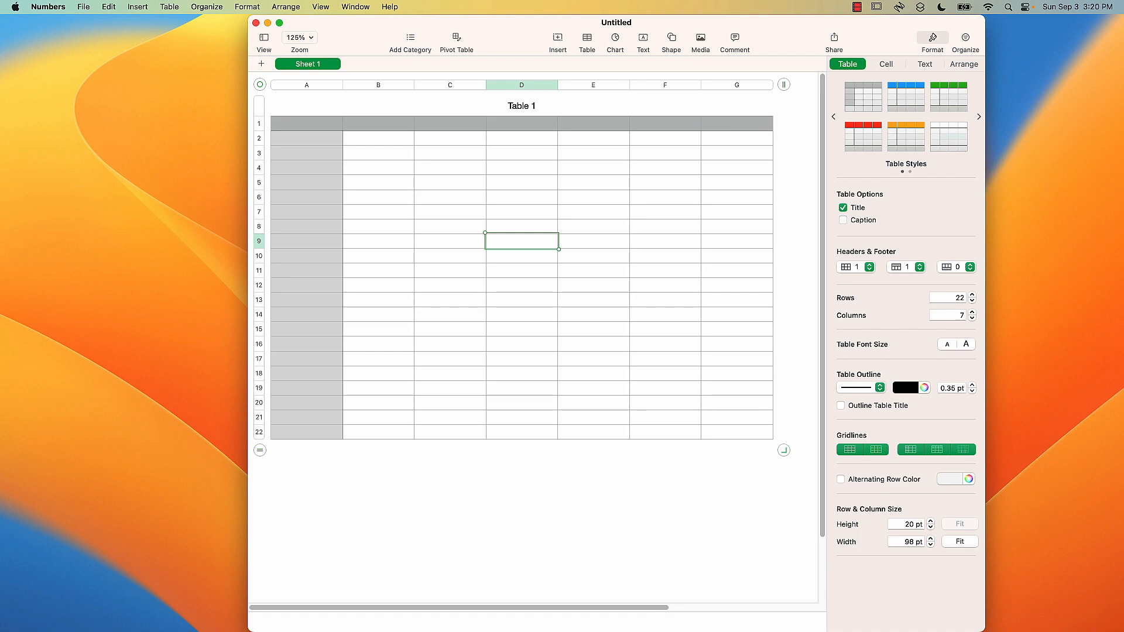
Enter an EDATE formula in cell D9 with the start date "2023-08-21" and a month offset of 3
type("=")
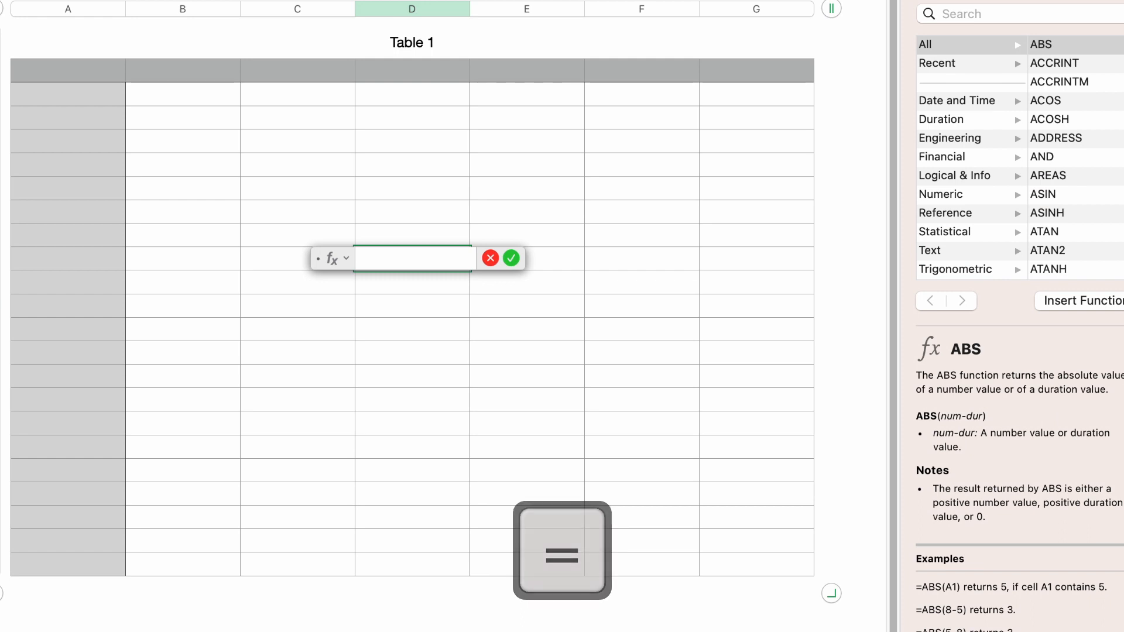
type("EDATE")
key("Return")
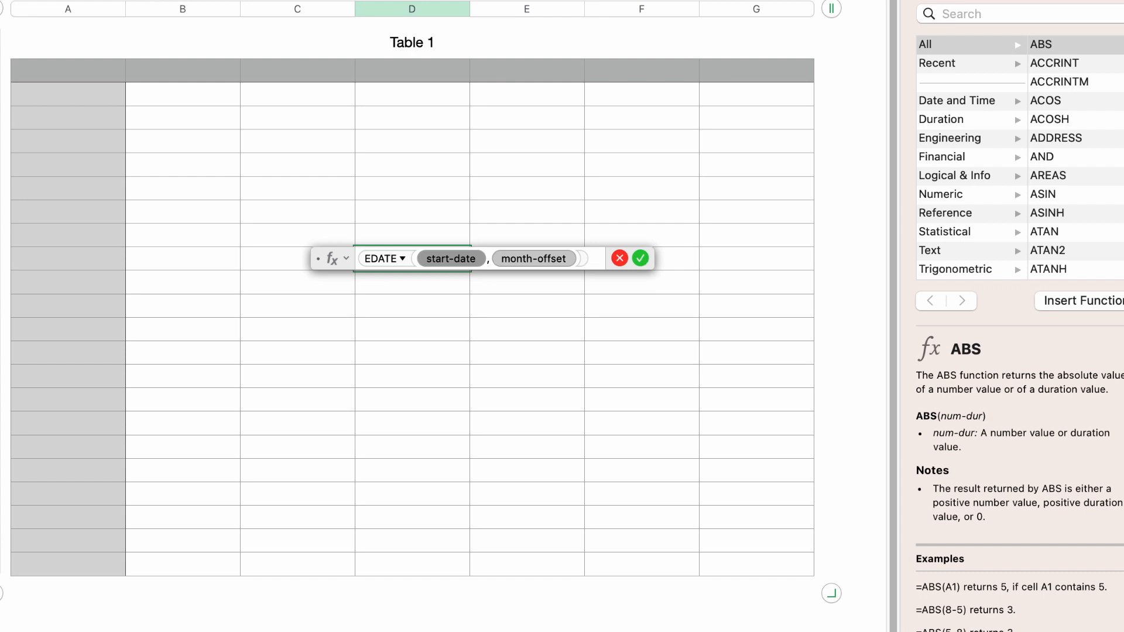
type("\"2023")
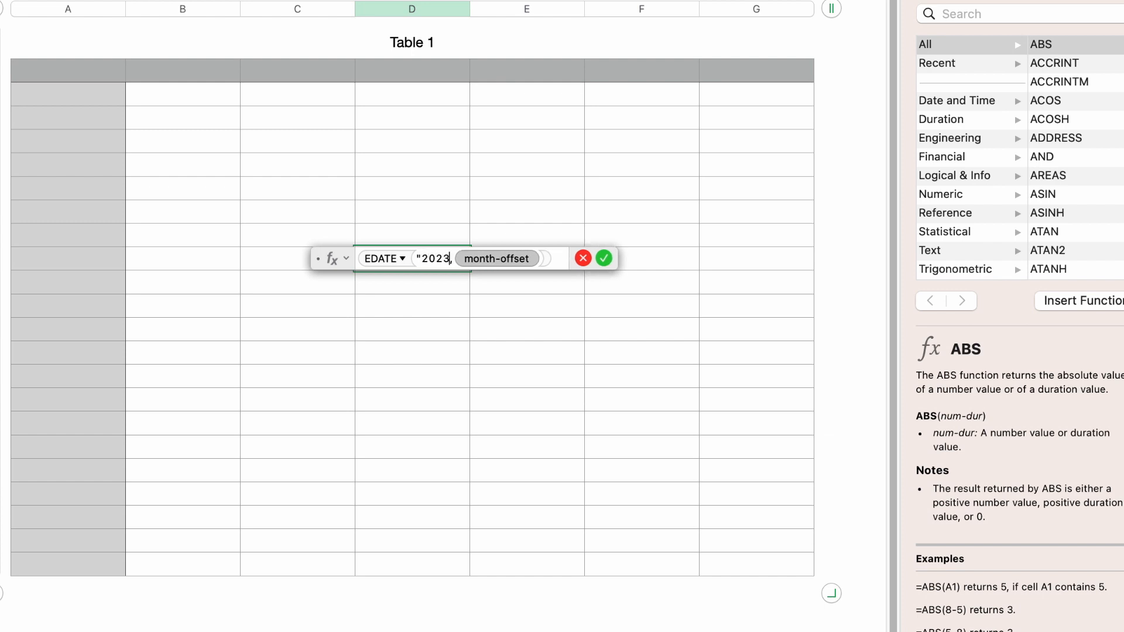
type("-08-21")
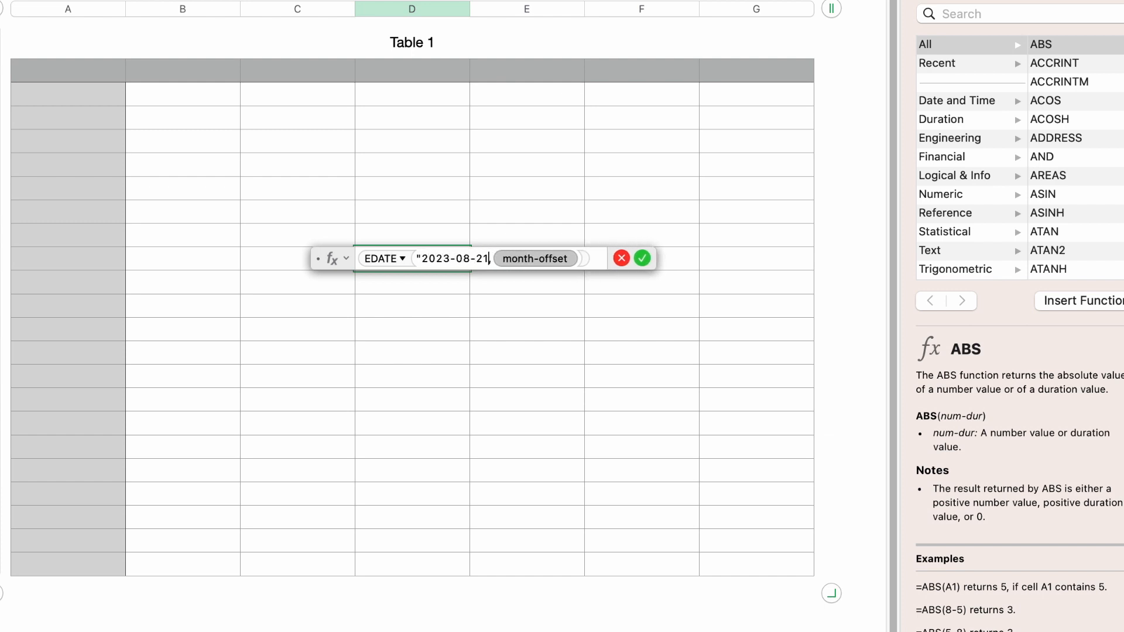
type("\",")
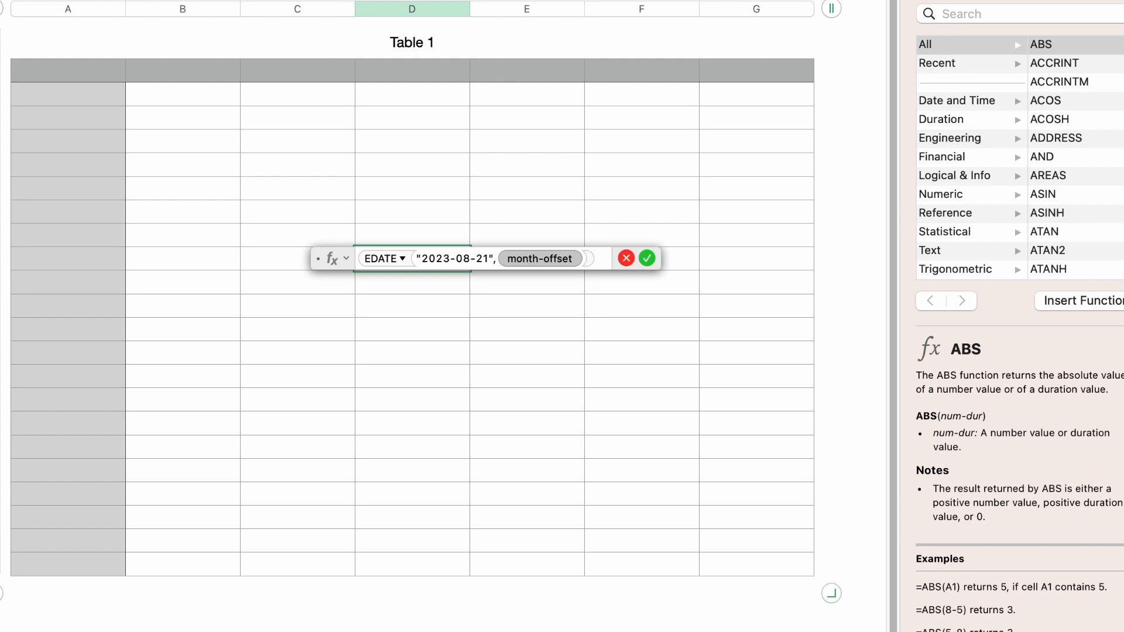
key("Tab")
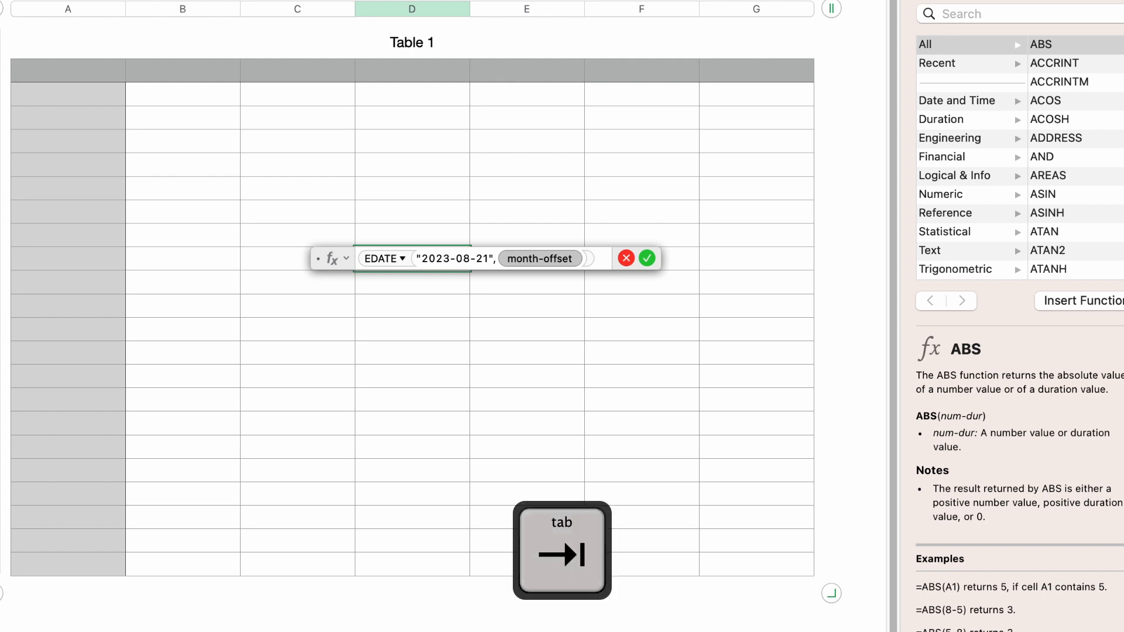
key("Tab")
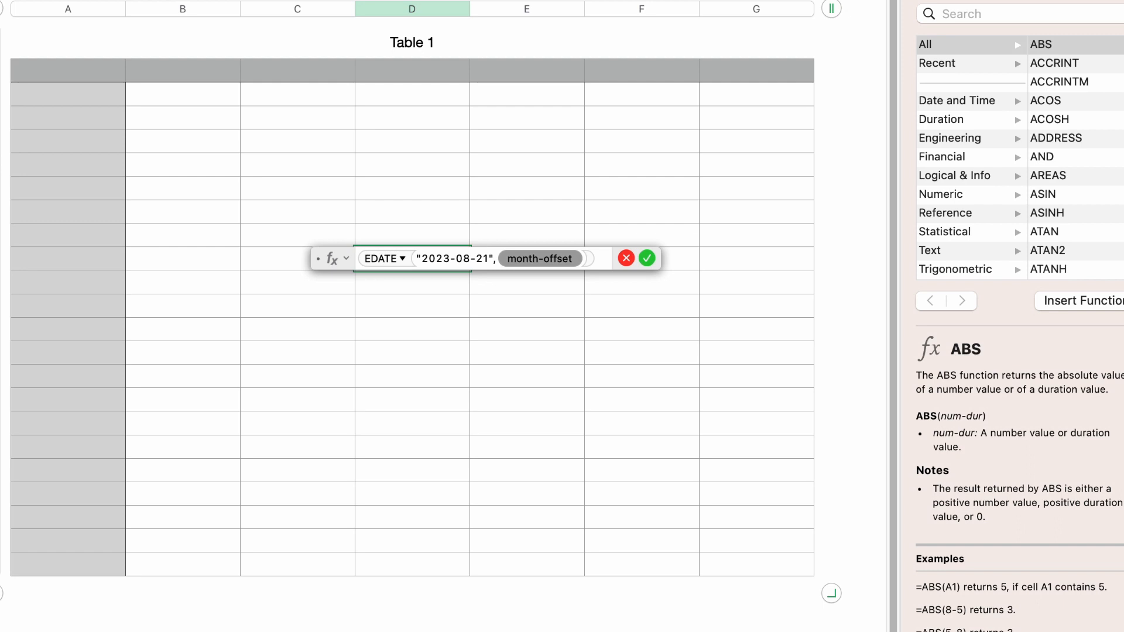
type("3")
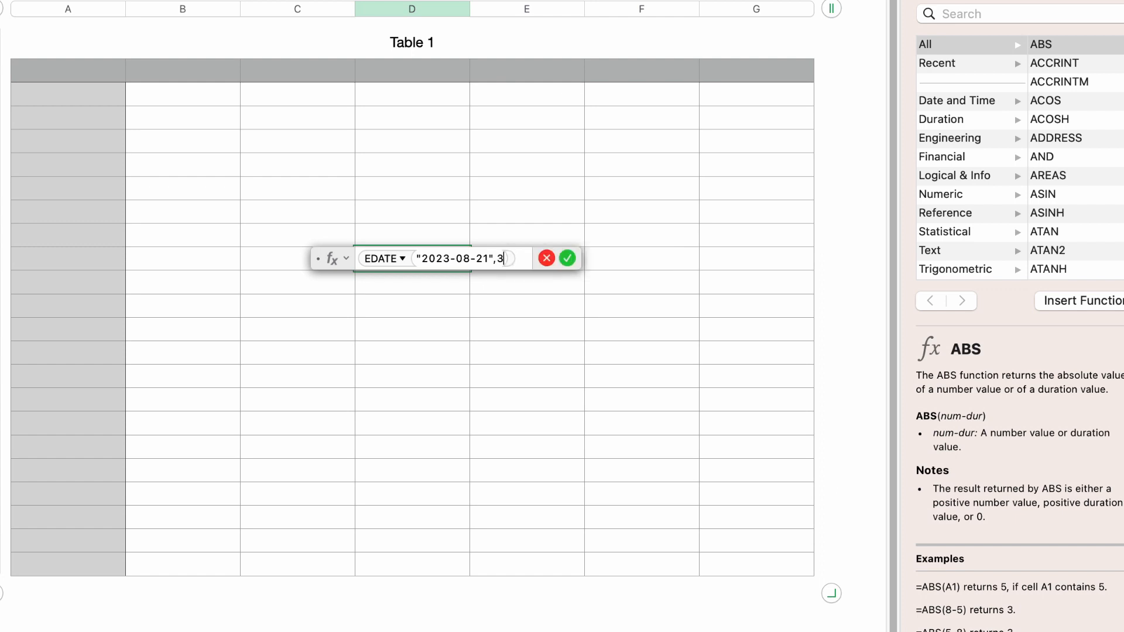
key("Return")
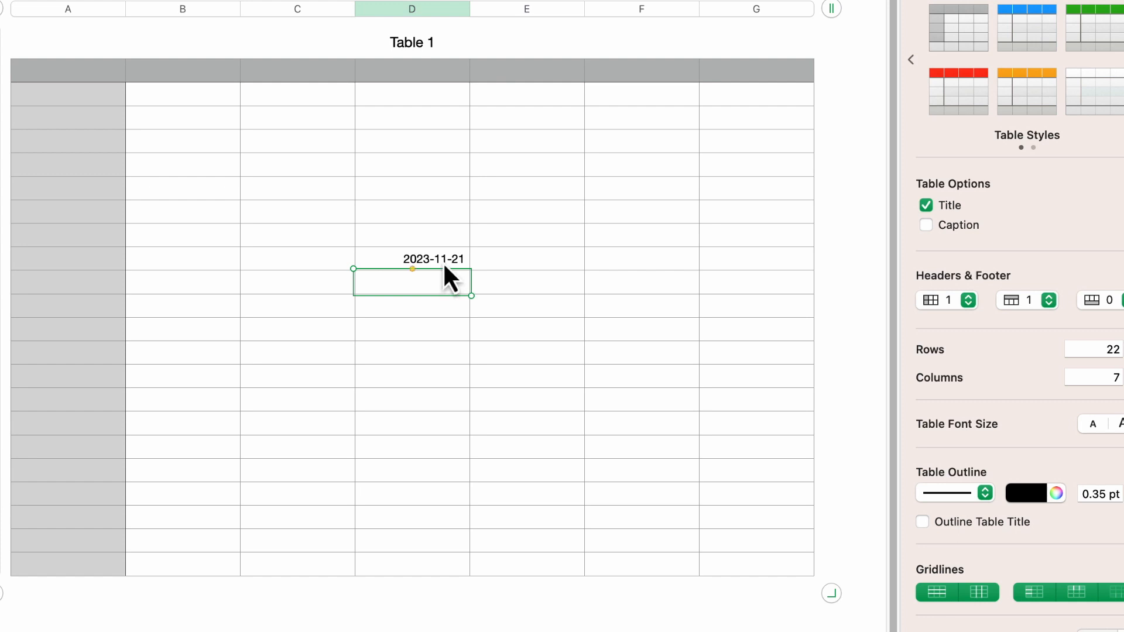
Change the month offset of the EDATE formula in cell D9 to -7
left_click(421, 262)
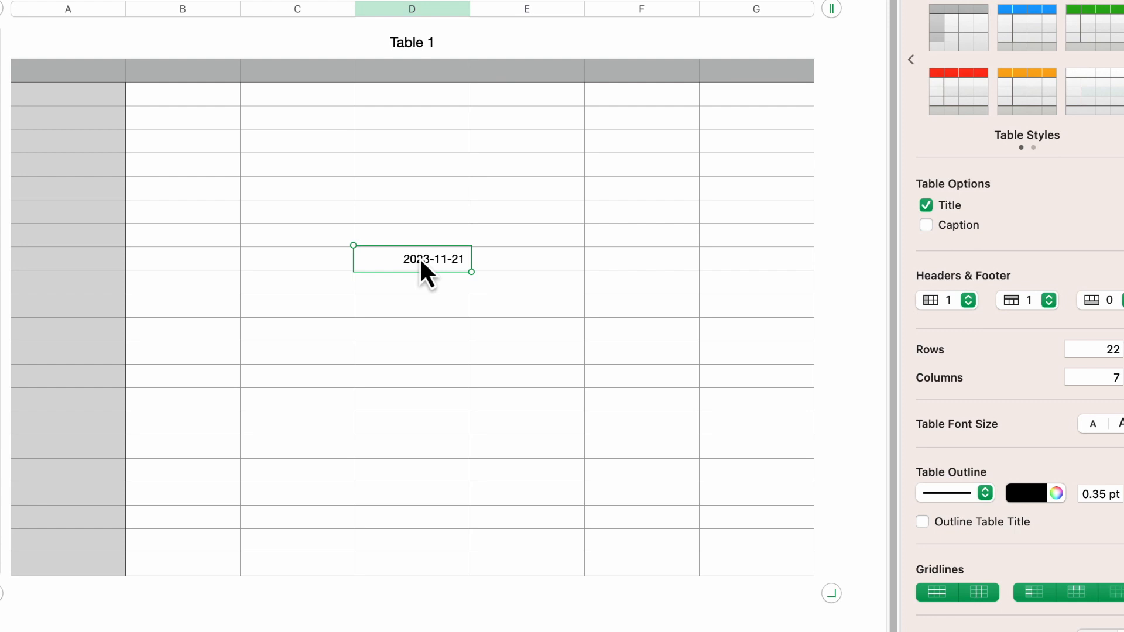
double_click(423, 270)
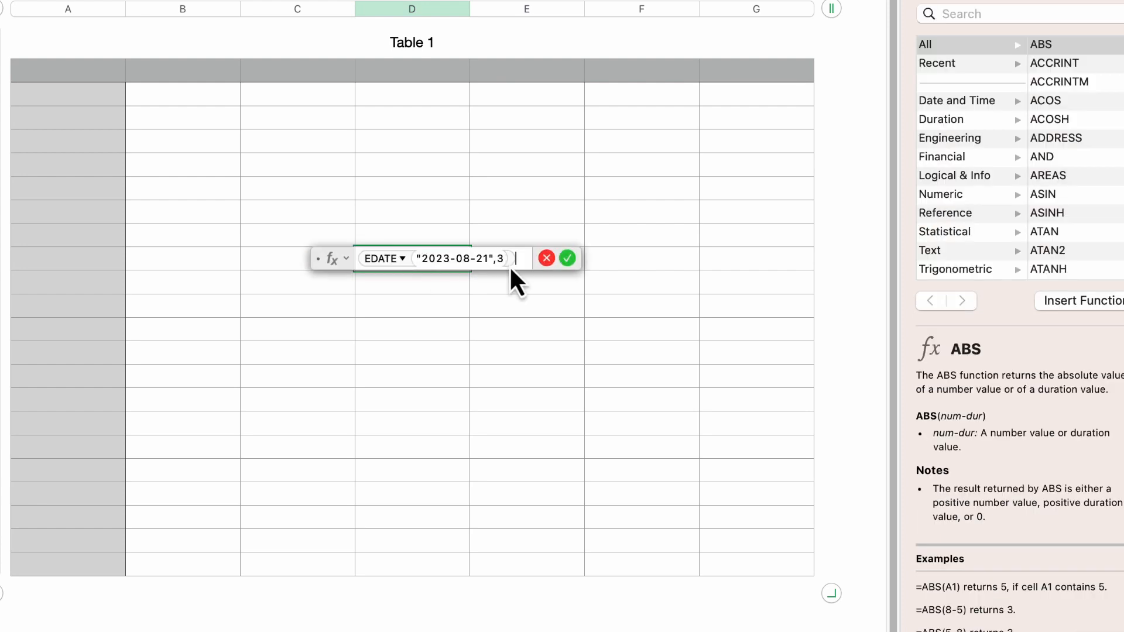
type("3")
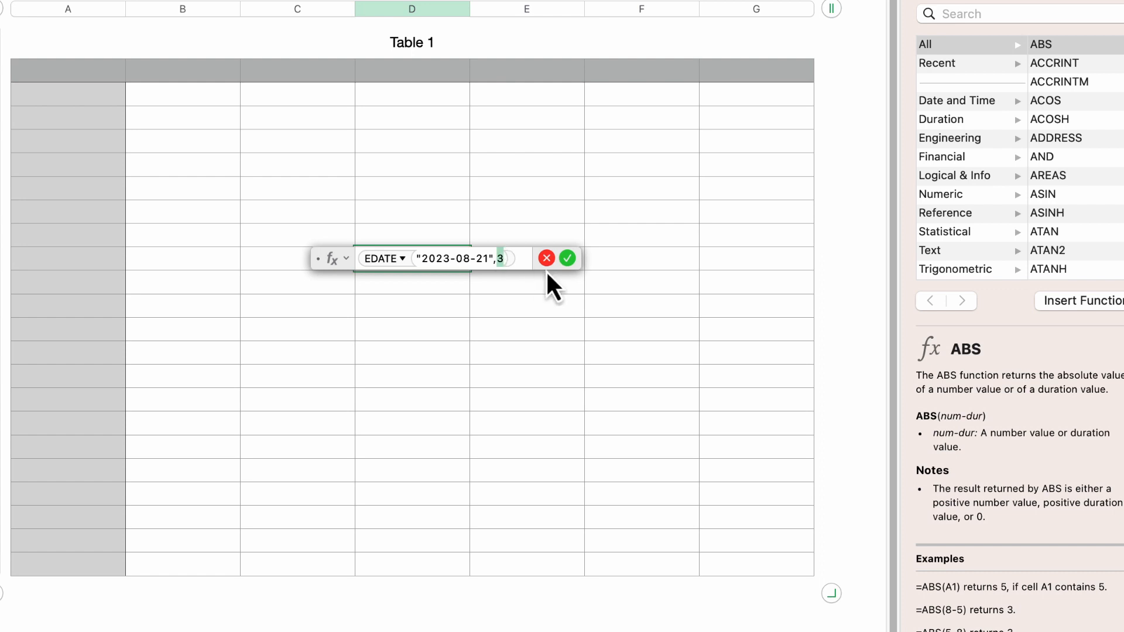
type("-7")
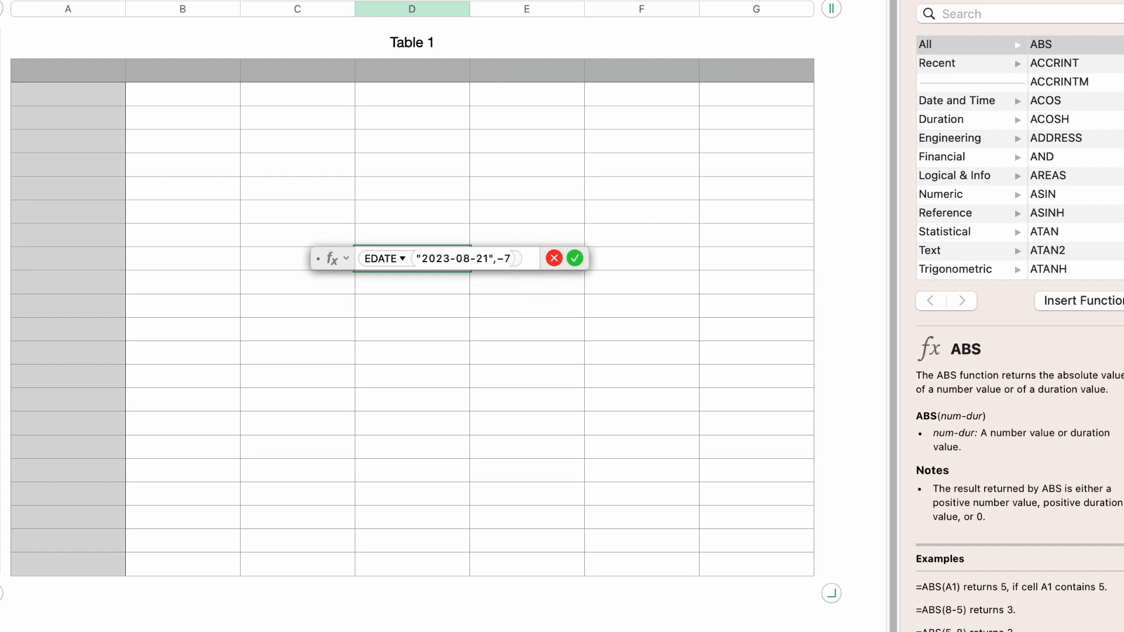
key("Return")
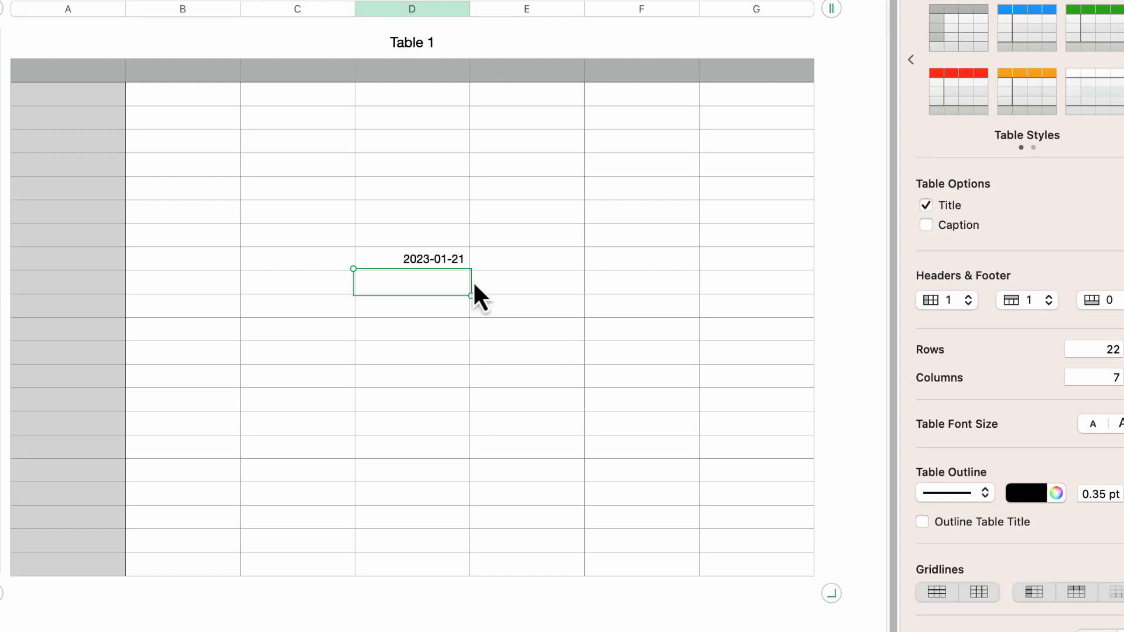
Clear the EDATE formula from cell D9
left_click(426, 259)
key("BackSpace")
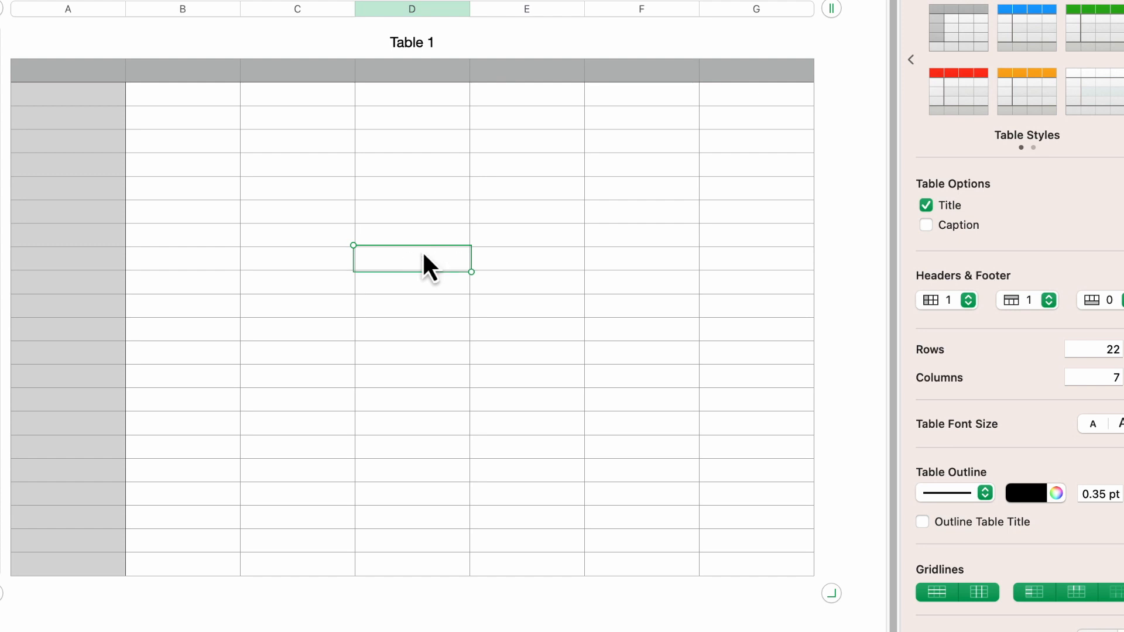
Enter the header Date in cell B1 and paste the copied list of dates below it, starting in B2
left_click(184, 73)
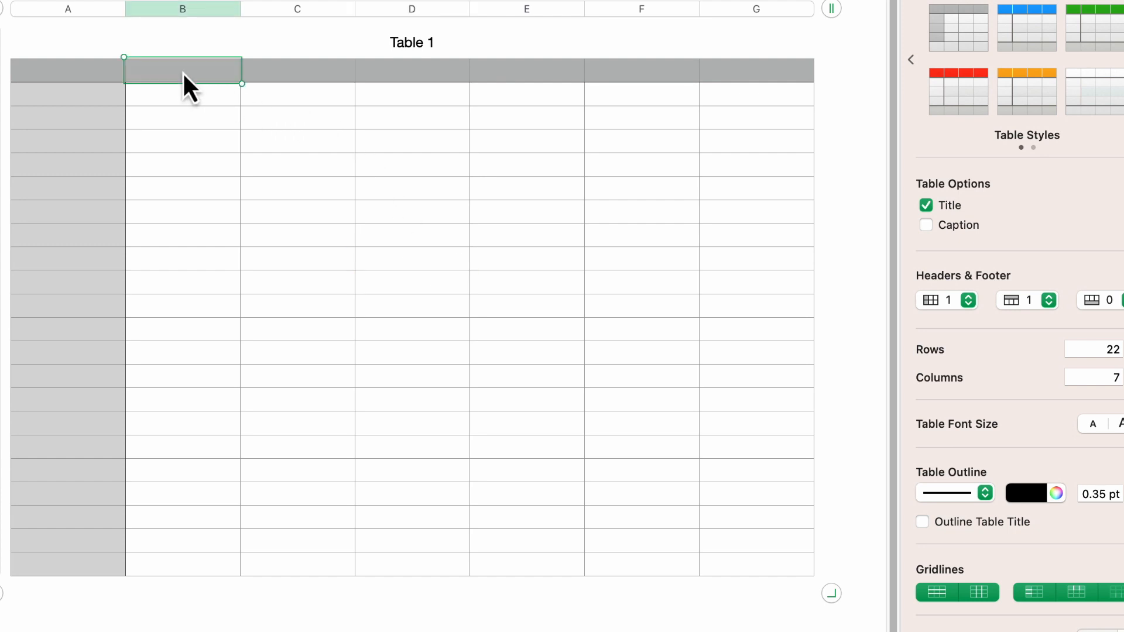
type("Date")
left_click(197, 100)
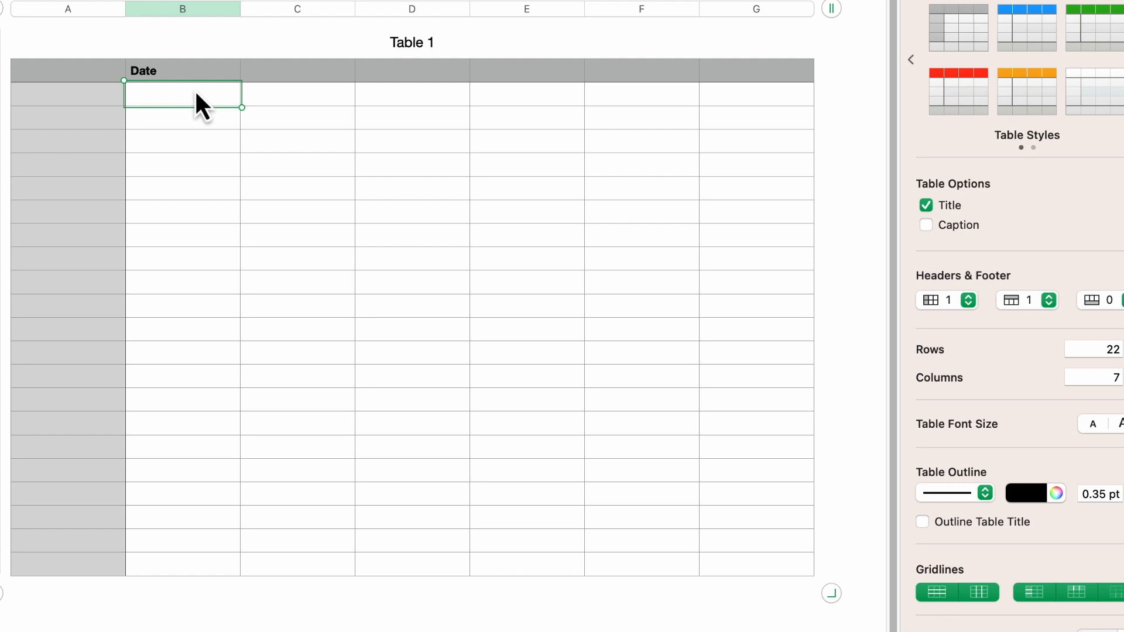
key("super+v")
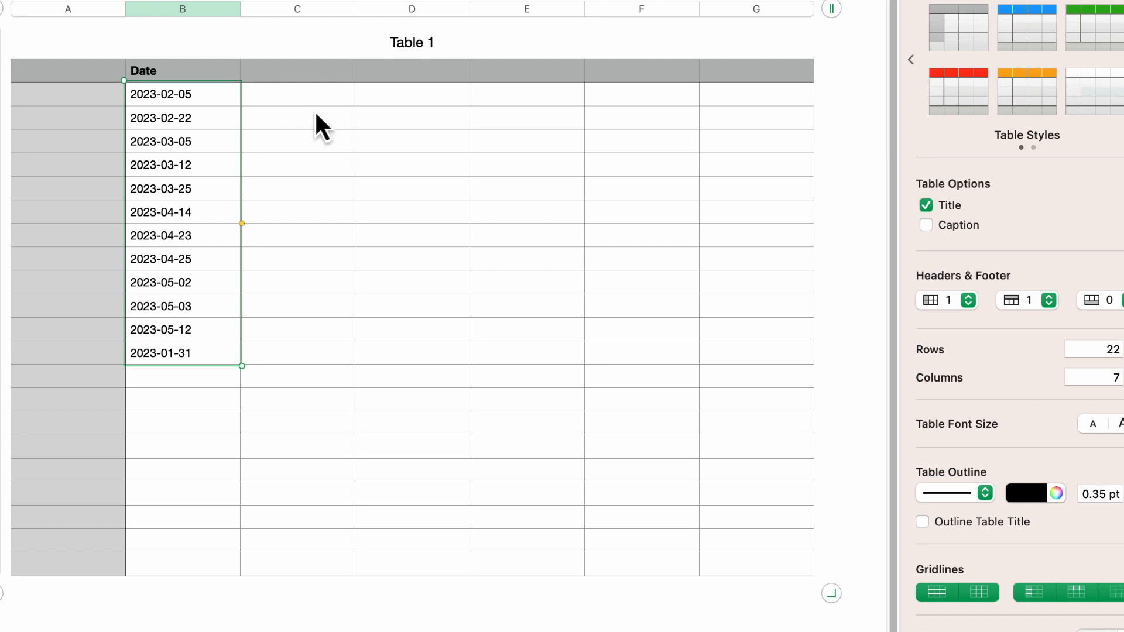
Enter the header 3 Months Before in cell C1
double_click(306, 70)
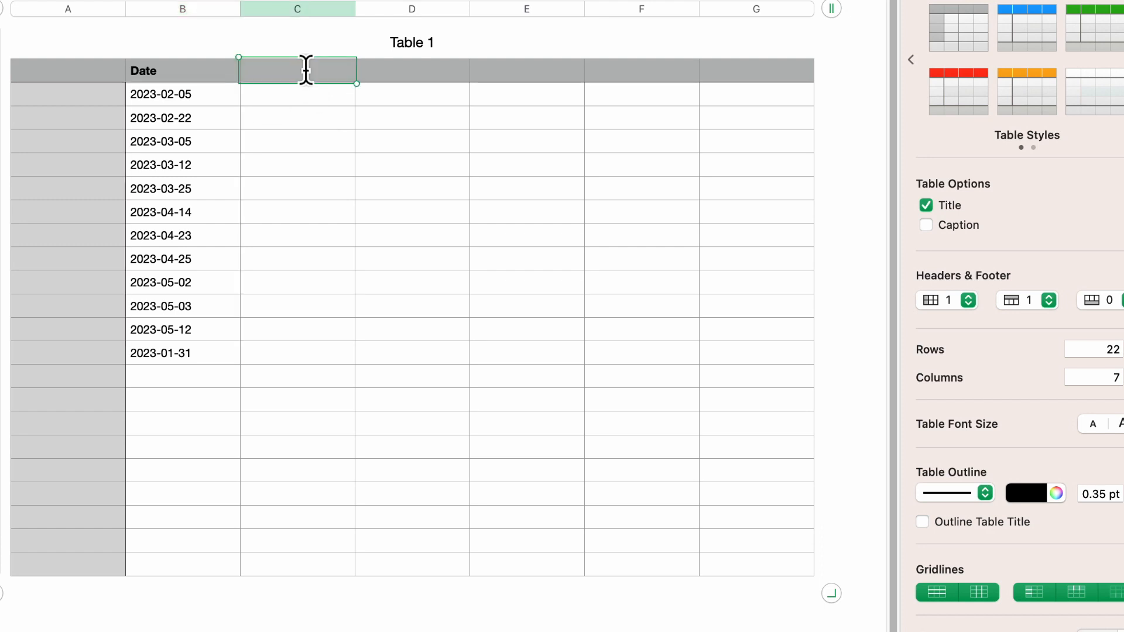
type("3 Months B")
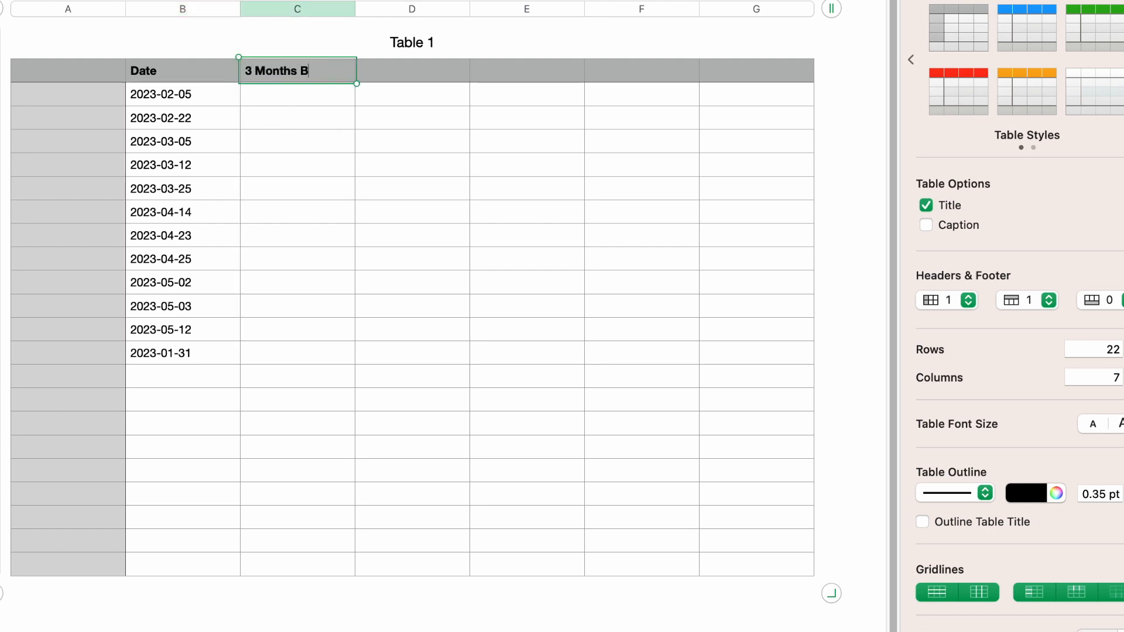
type("efore")
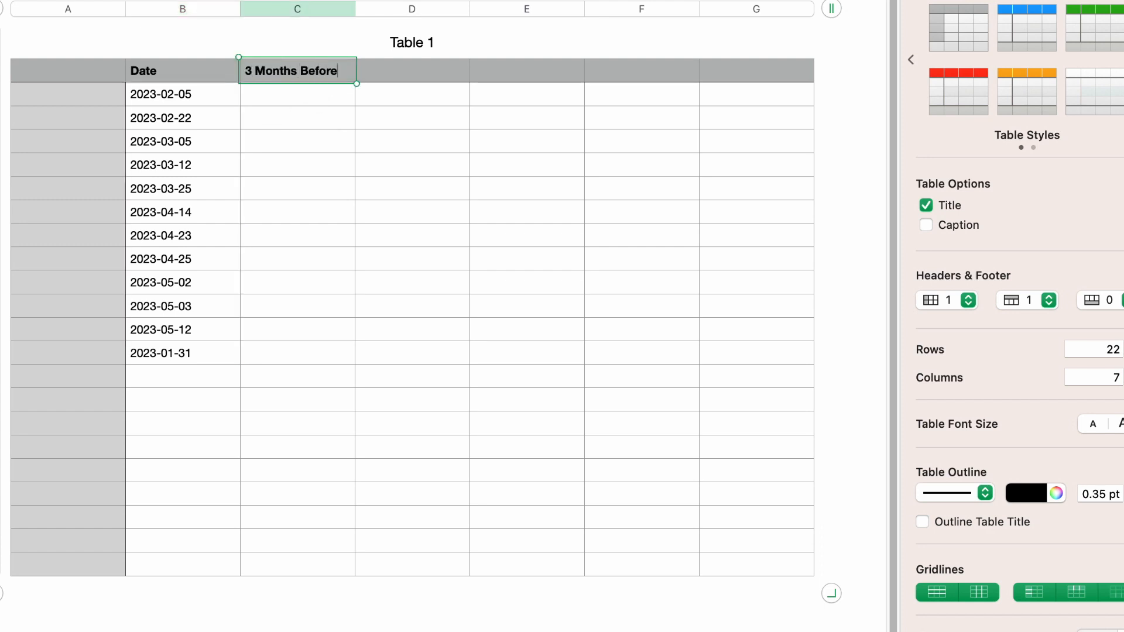
Enter an EDATE formula in cell C2 with B2 as the start date and a month offset of -3
left_click(292, 101)
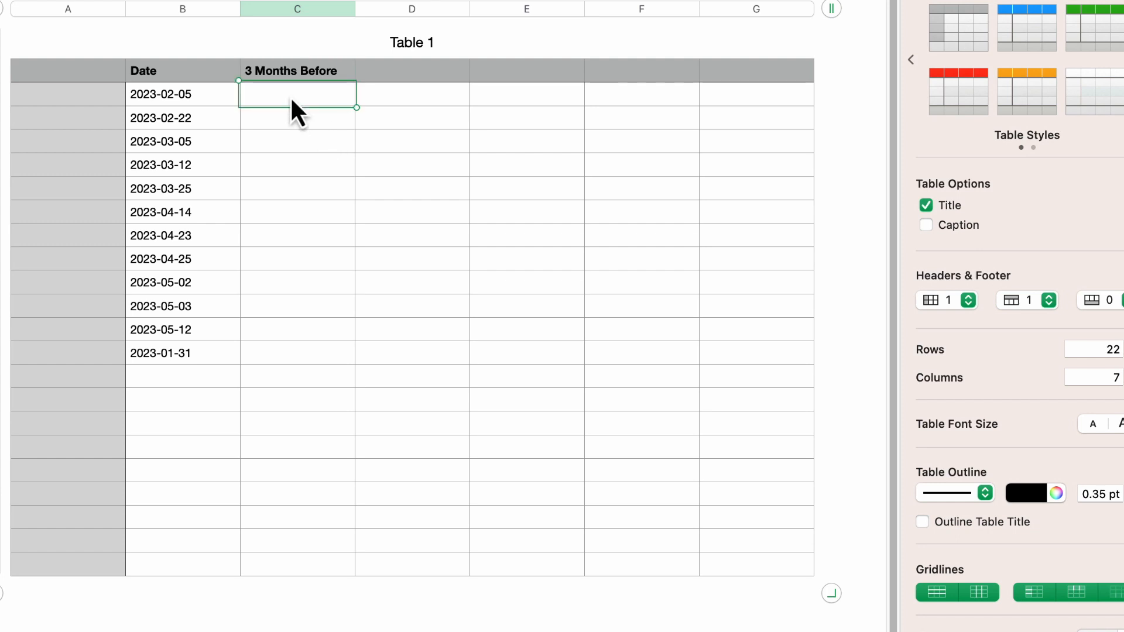
type("=")
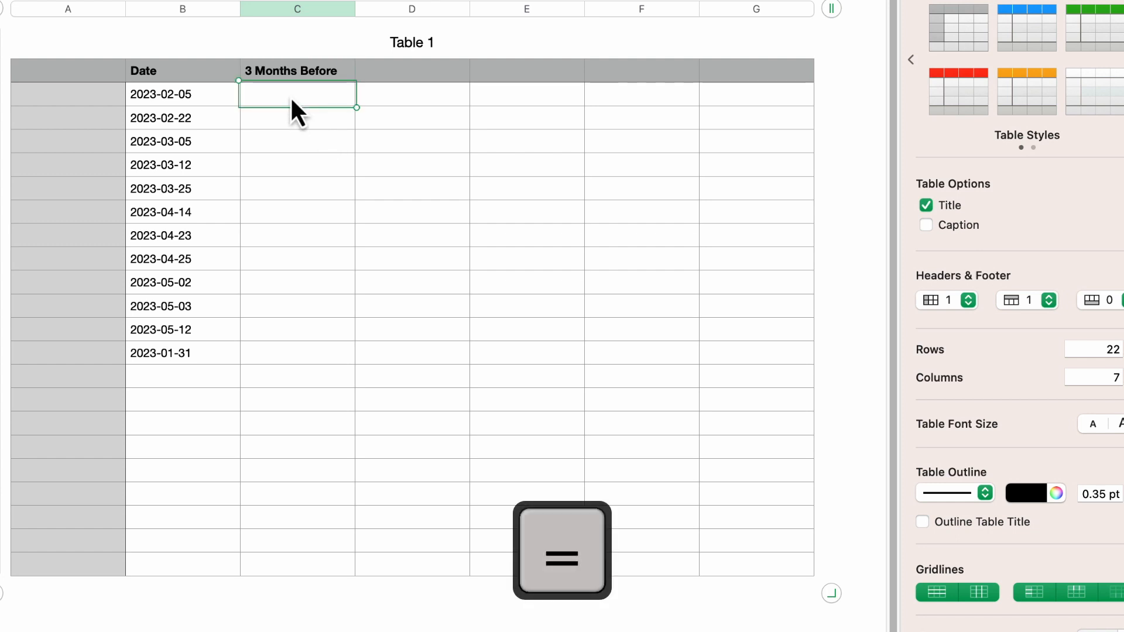
type("EDAT")
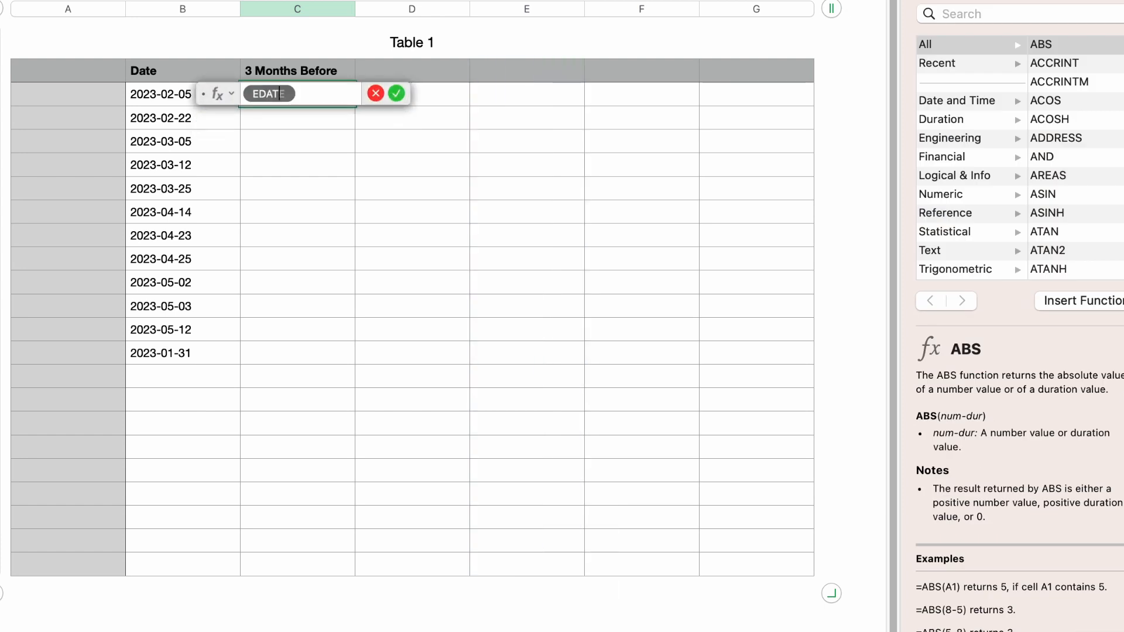
type("E")
key("Return")
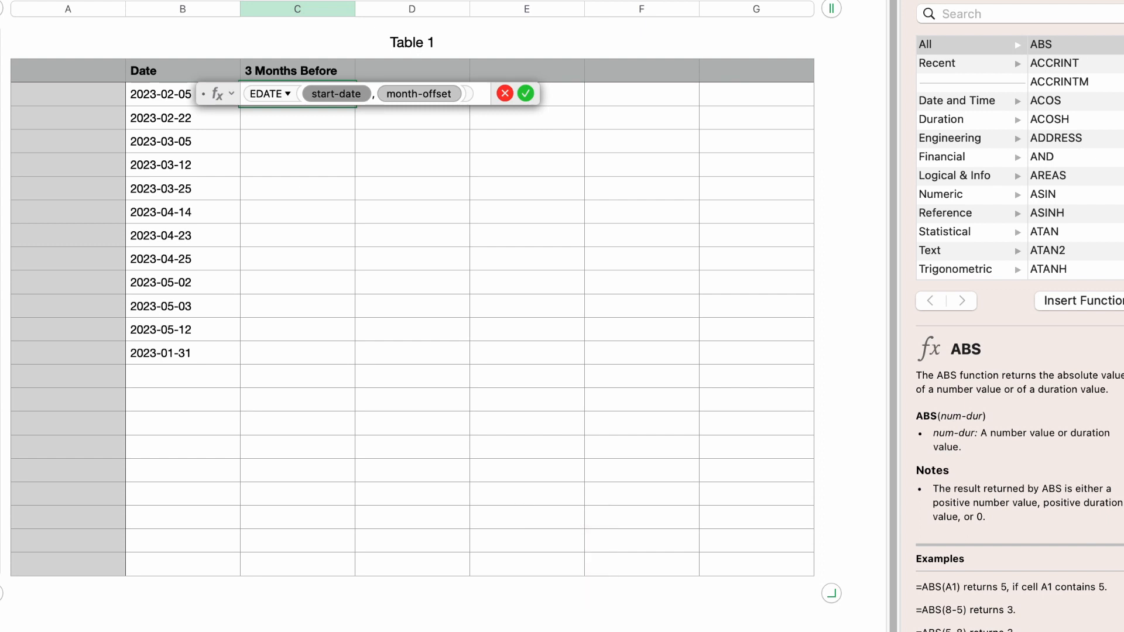
left_click(139, 101)
key("Tab")
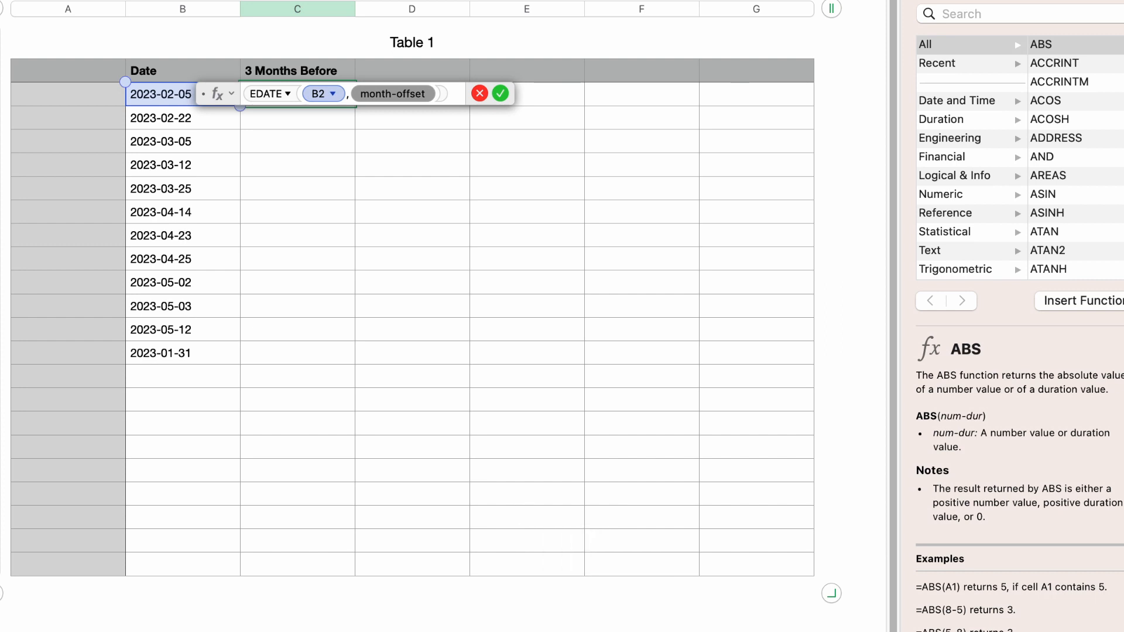
type("-3")
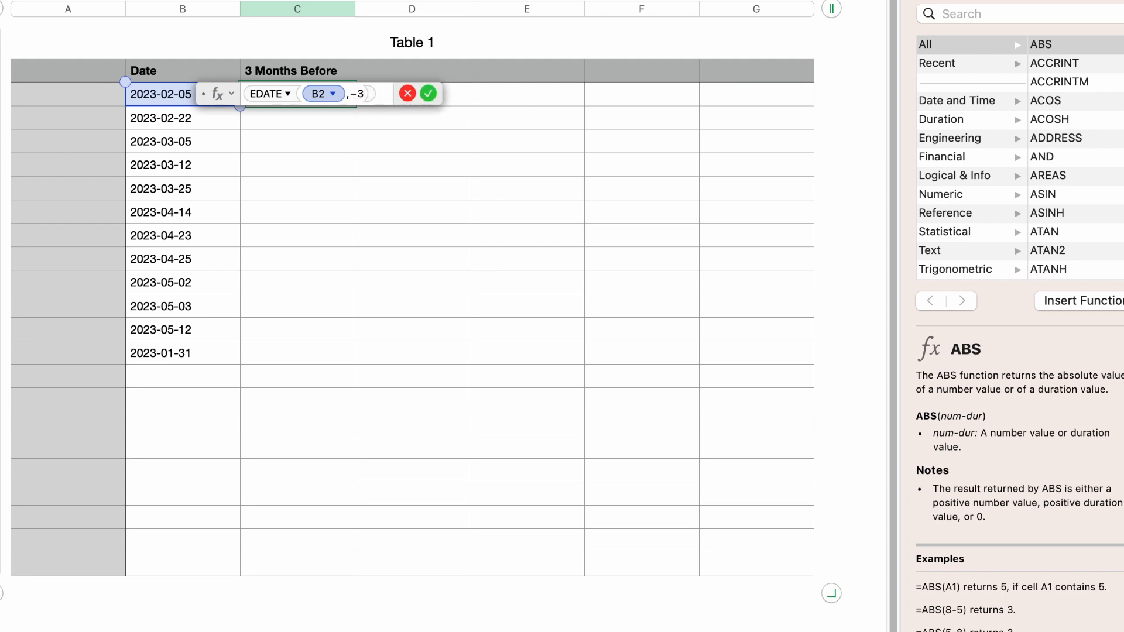
key("Return")
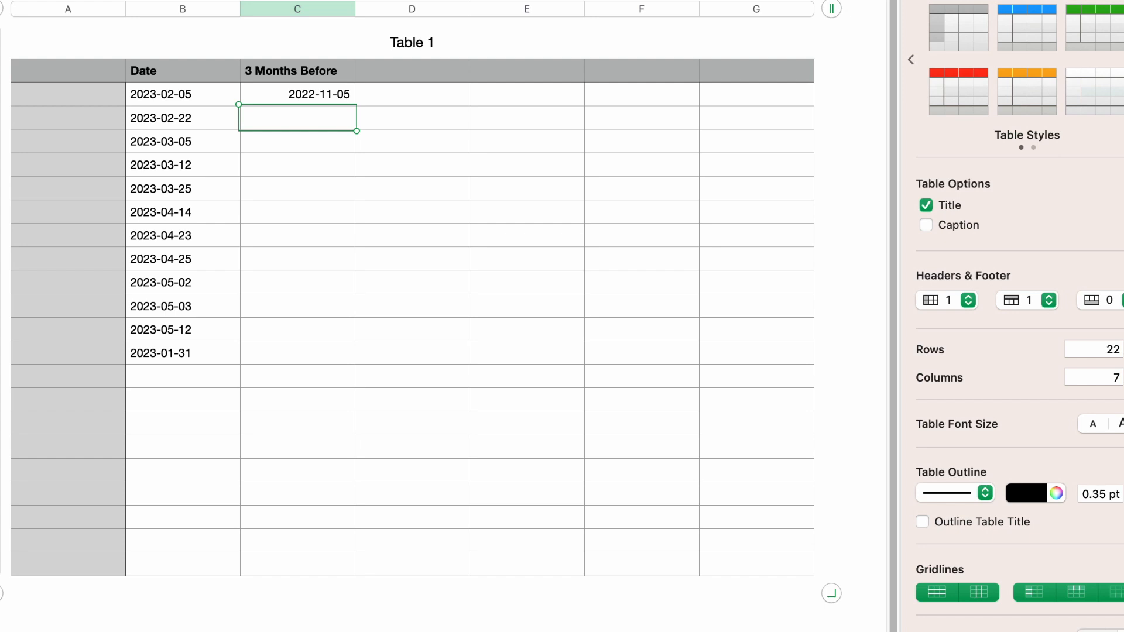
Copy the EDATE formula from C2 and paste it into C2 through C13, beside every date in column B
left_click(297, 94)
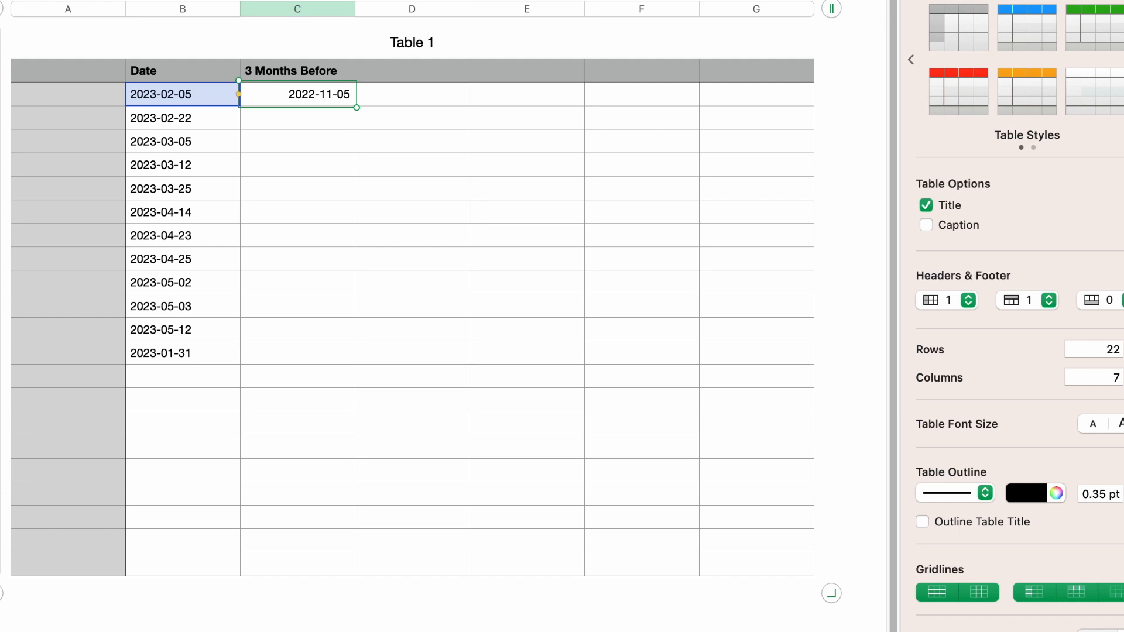
key("super+c")
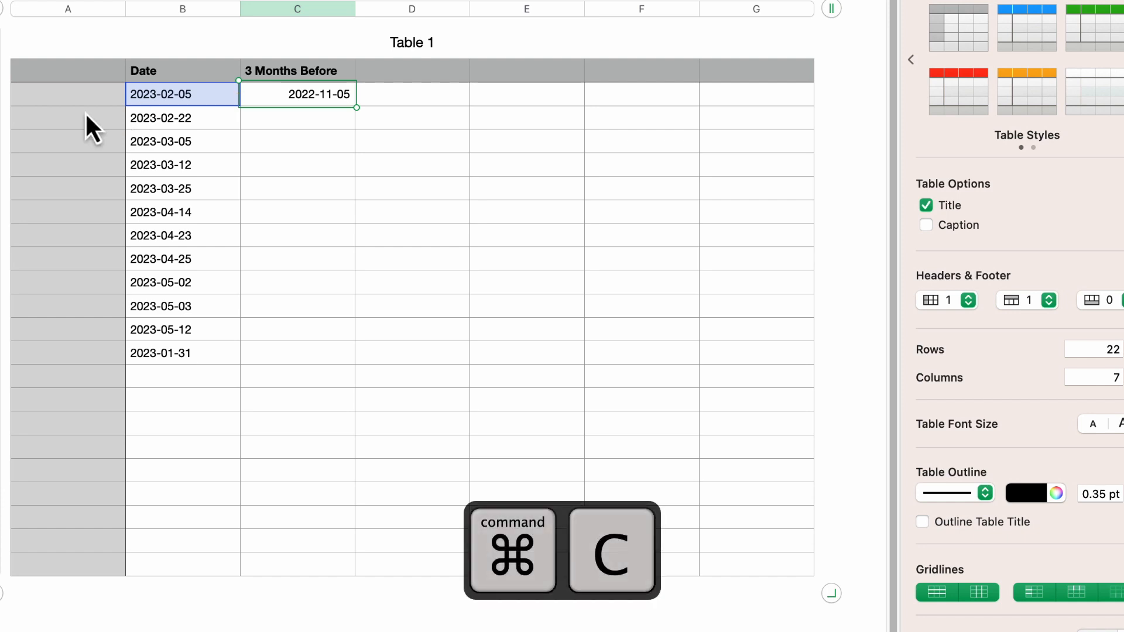
left_click(299, 122)
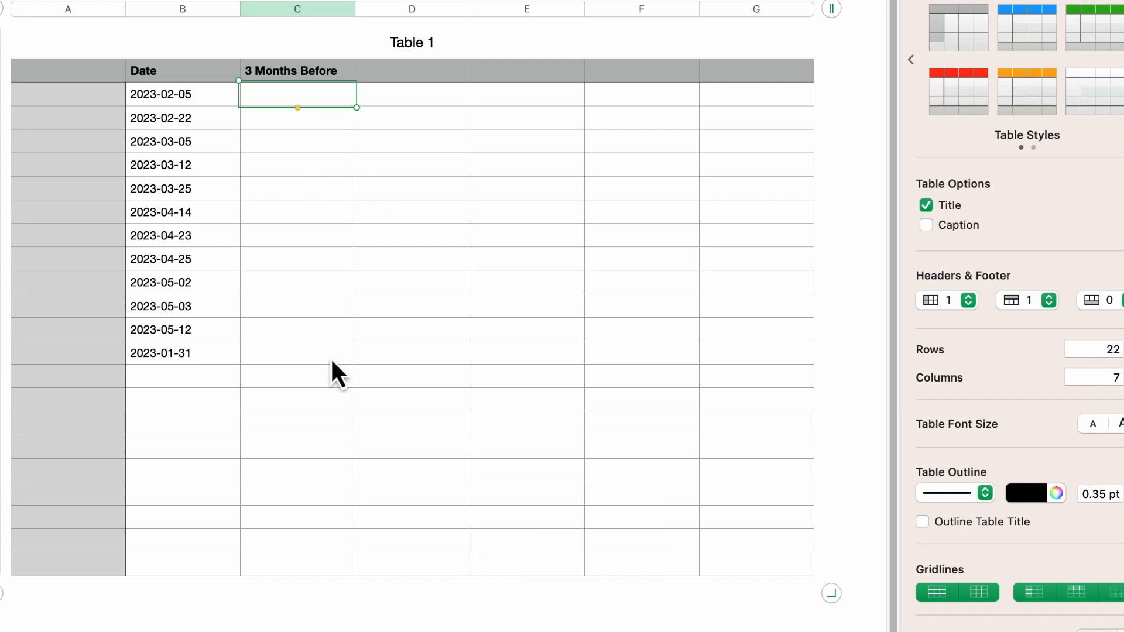
key("shift")
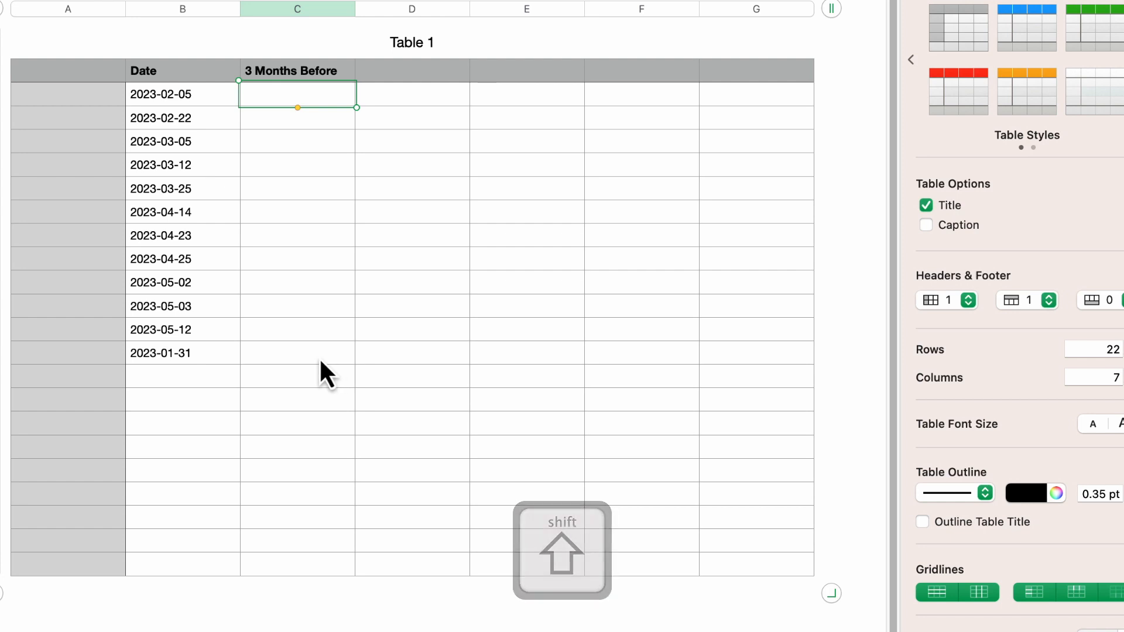
left_click(321, 360, "shift")
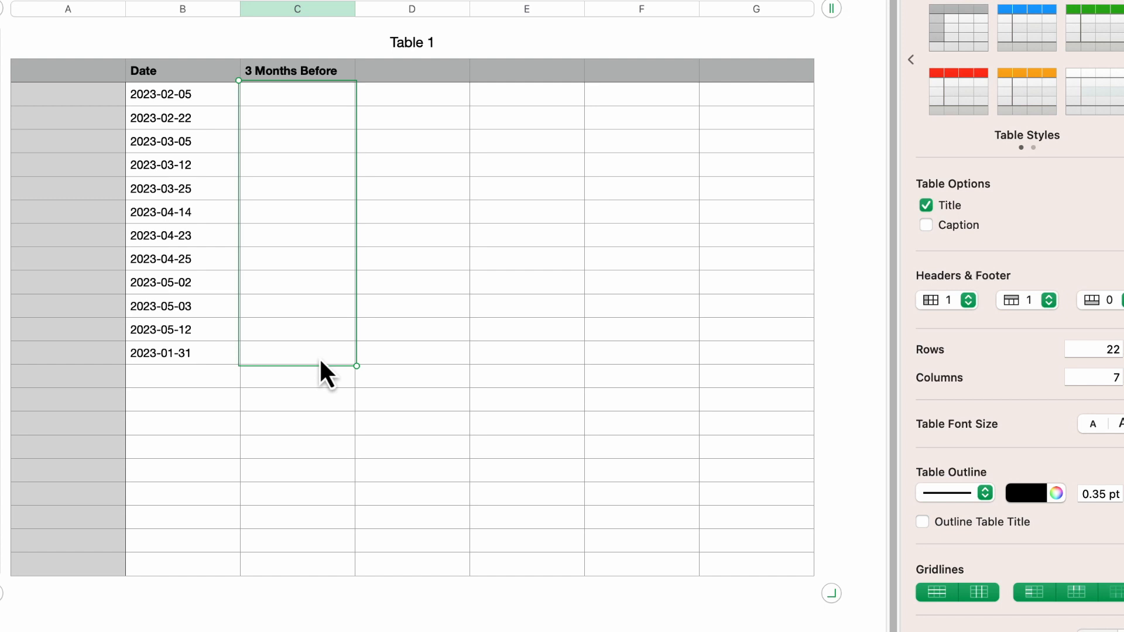
key("super+v")
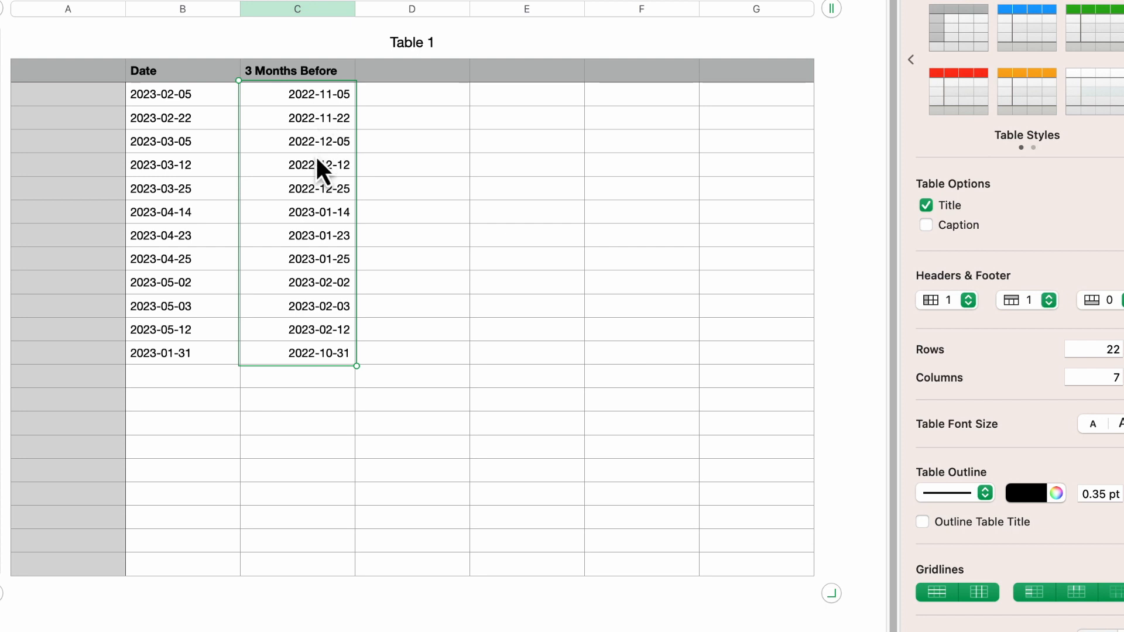
left_click(321, 123)
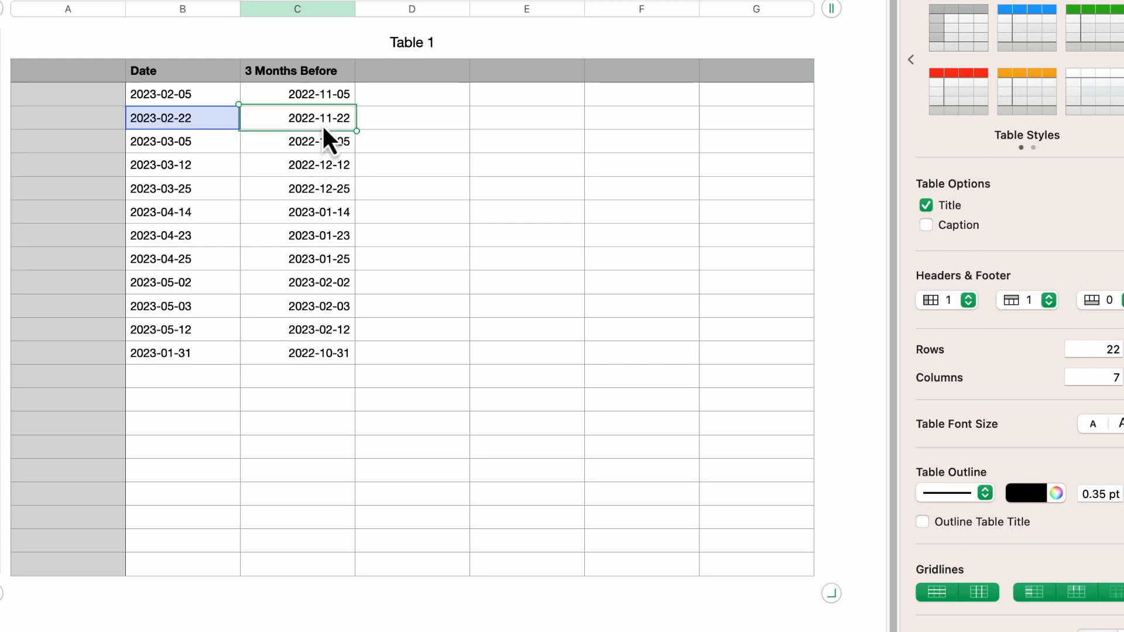
Examine the calculated dates in column C row by row down to C13, comparing each with its source date in column B
left_click(303, 150)
key("Down")
key("Down")
key("Down")
key("Down")
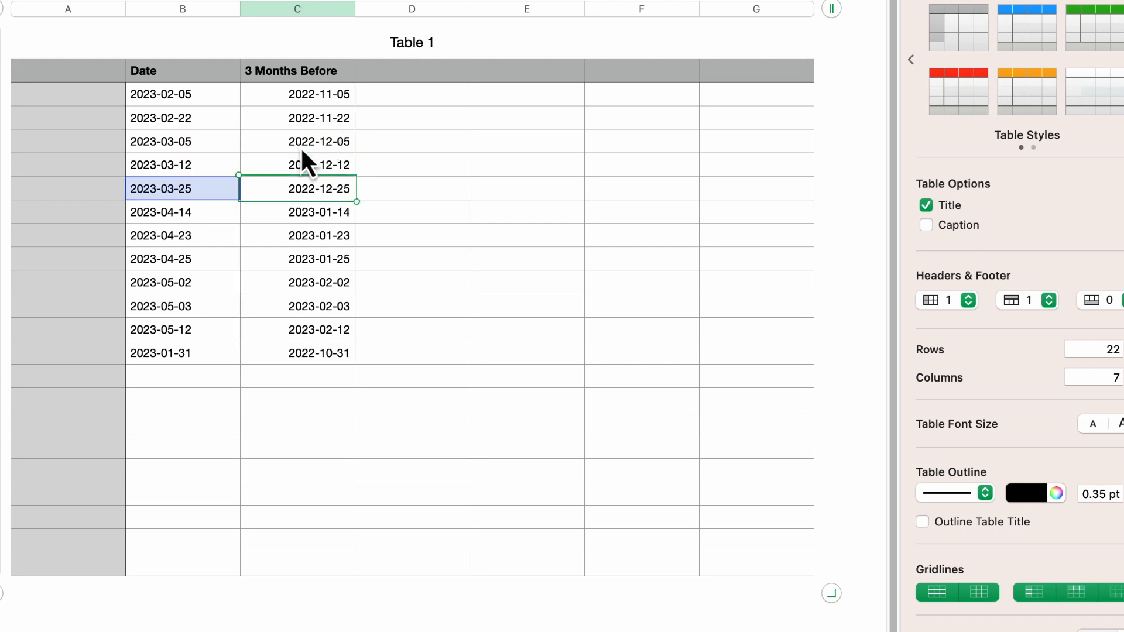
key("Down")
key("Down")
key("Down")
key("Down")
key("Down")
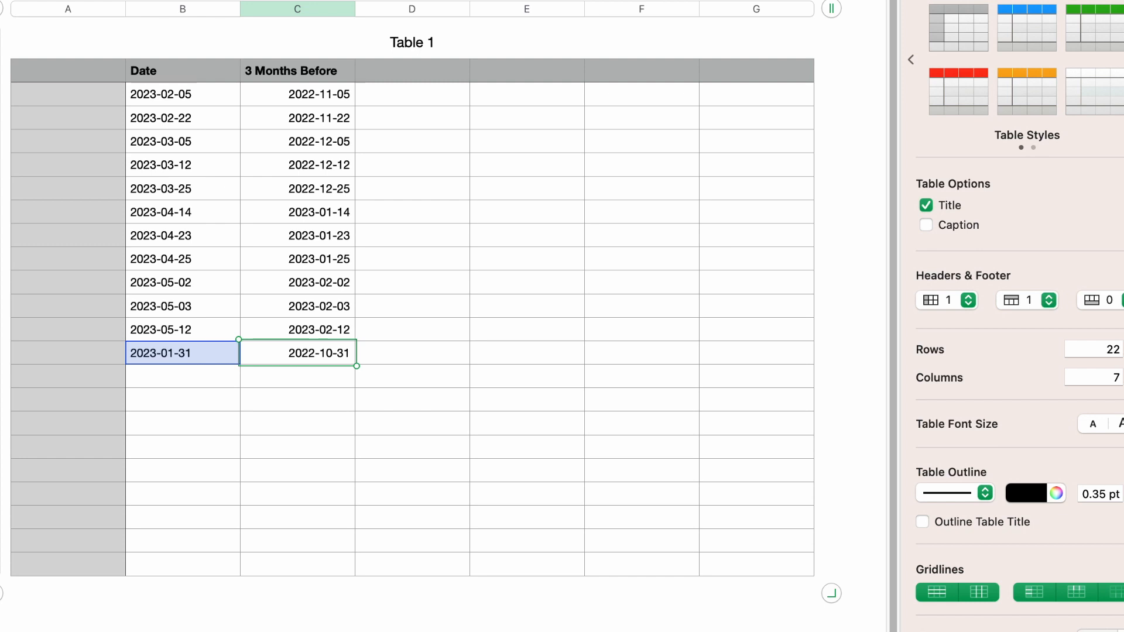
Clear the EDATE results from cells C2 through C13
left_click(313, 113)
left_click(322, 363, "shift")
key("BackSpace")
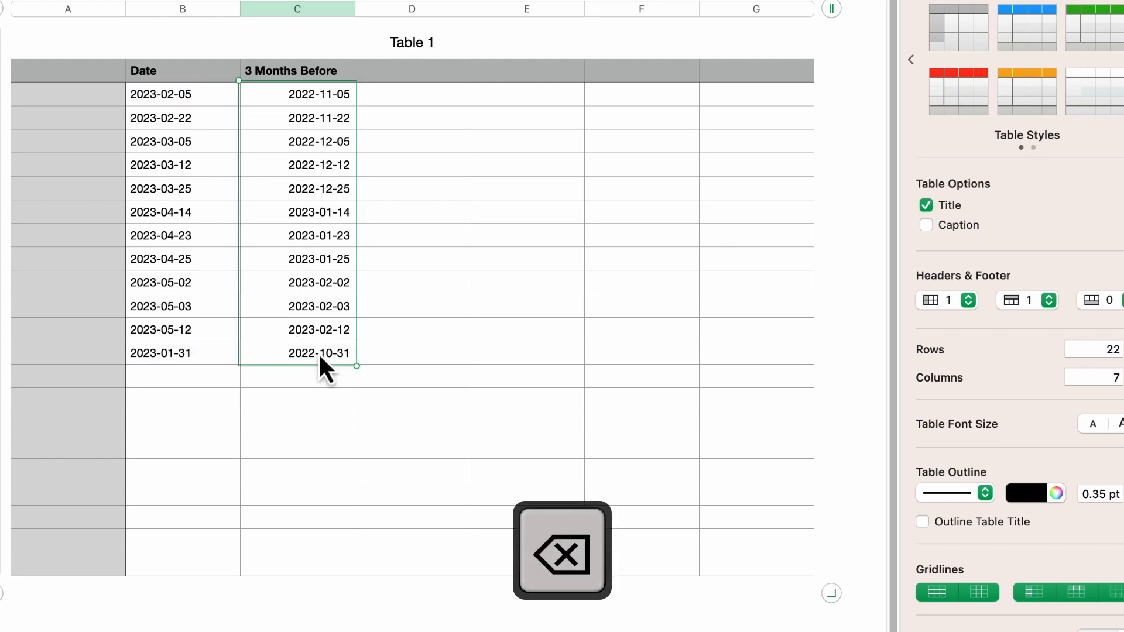
Replace the header in C1 with Months and paste the copied list of month offsets below it, starting in C2
left_click(298, 75)
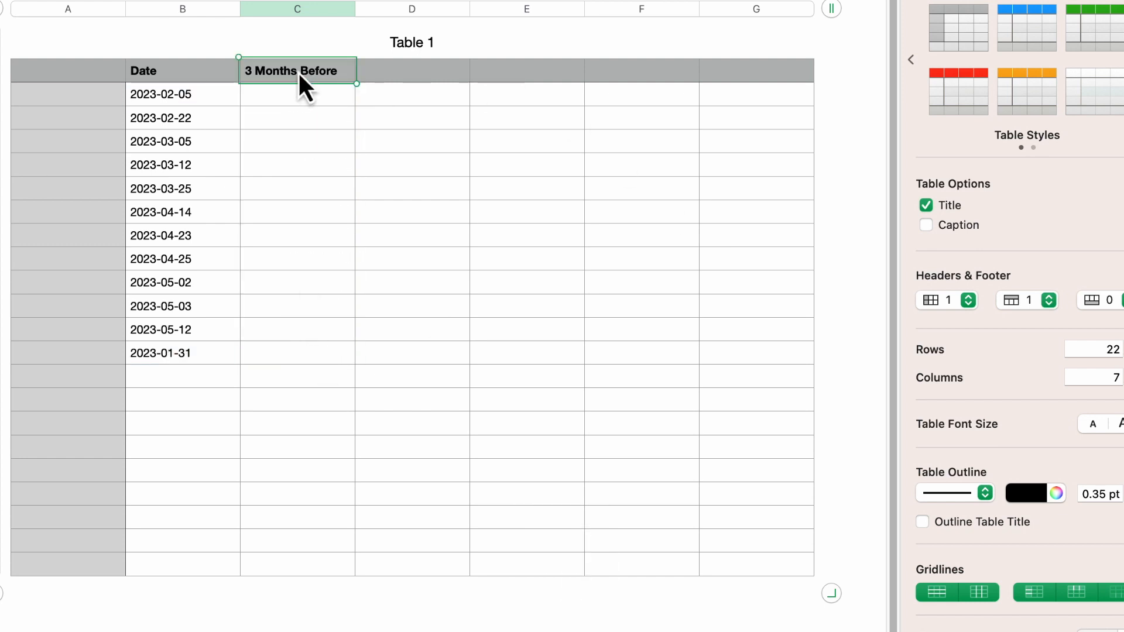
type("Months")
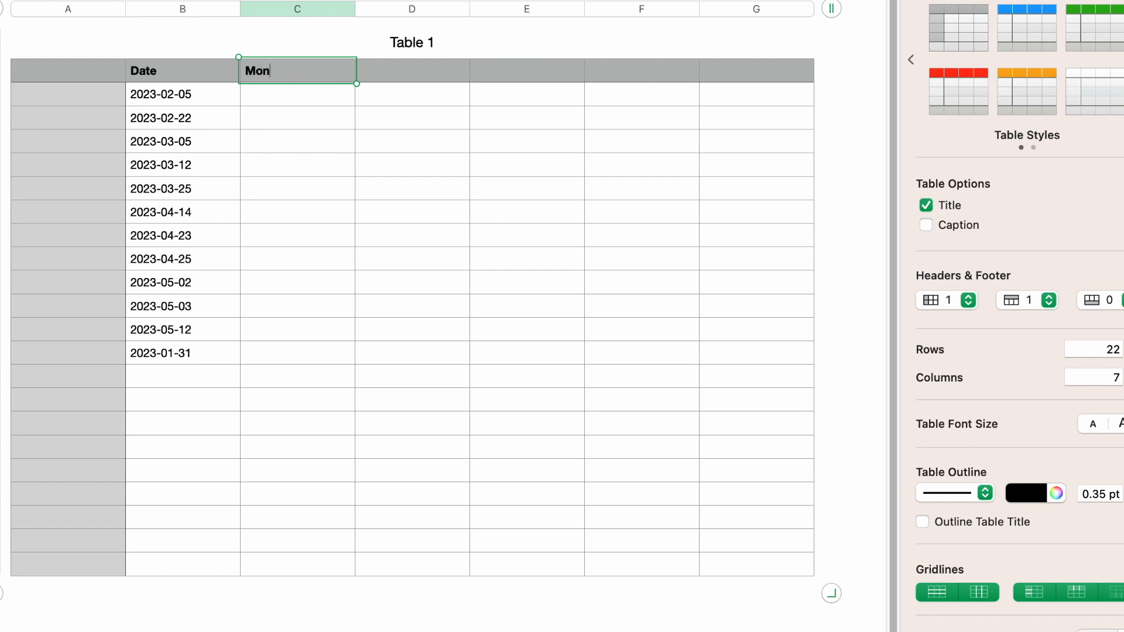
key("Return")
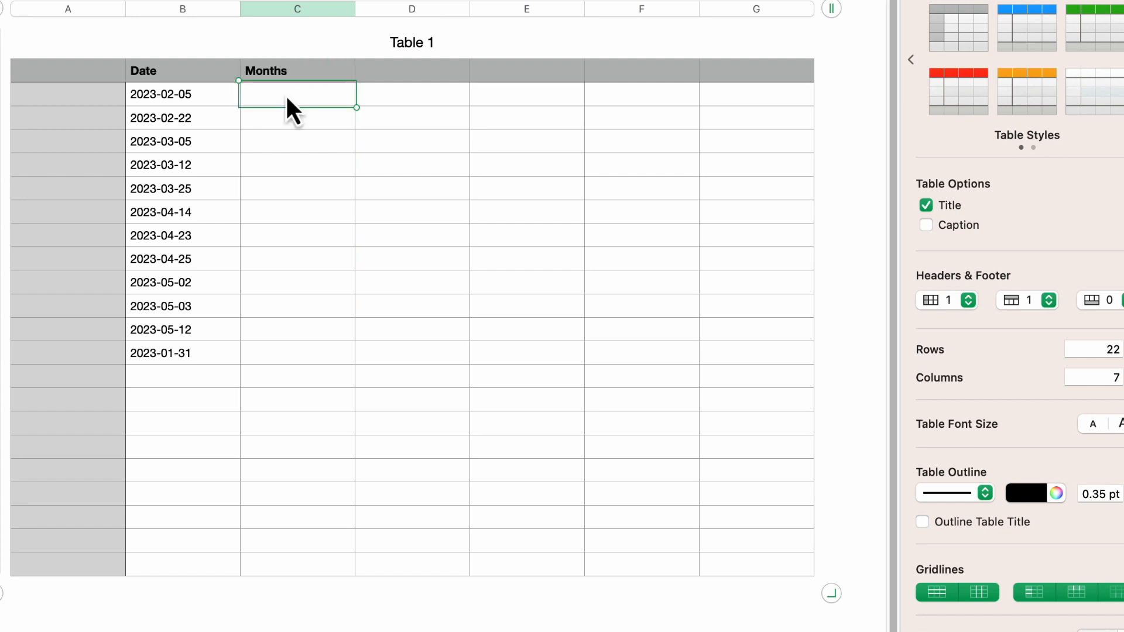
key("super+v")
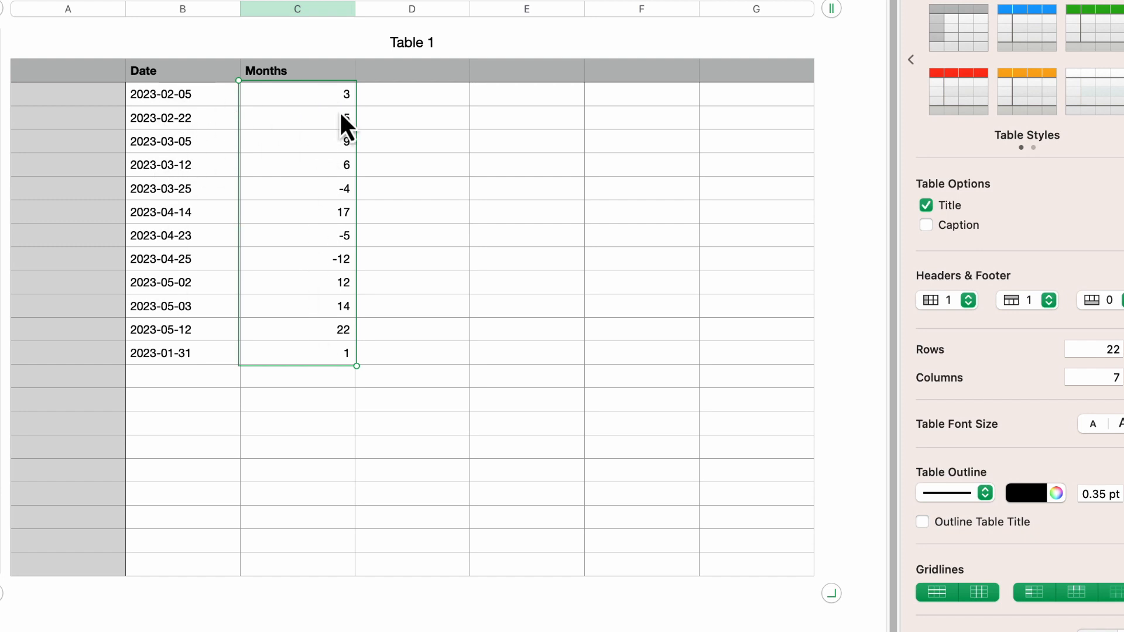
Enter the header New Date in D1 and an EDATE formula in D2 with B2 as start date and C2 as month offset
left_click(413, 71)
type("New Date")
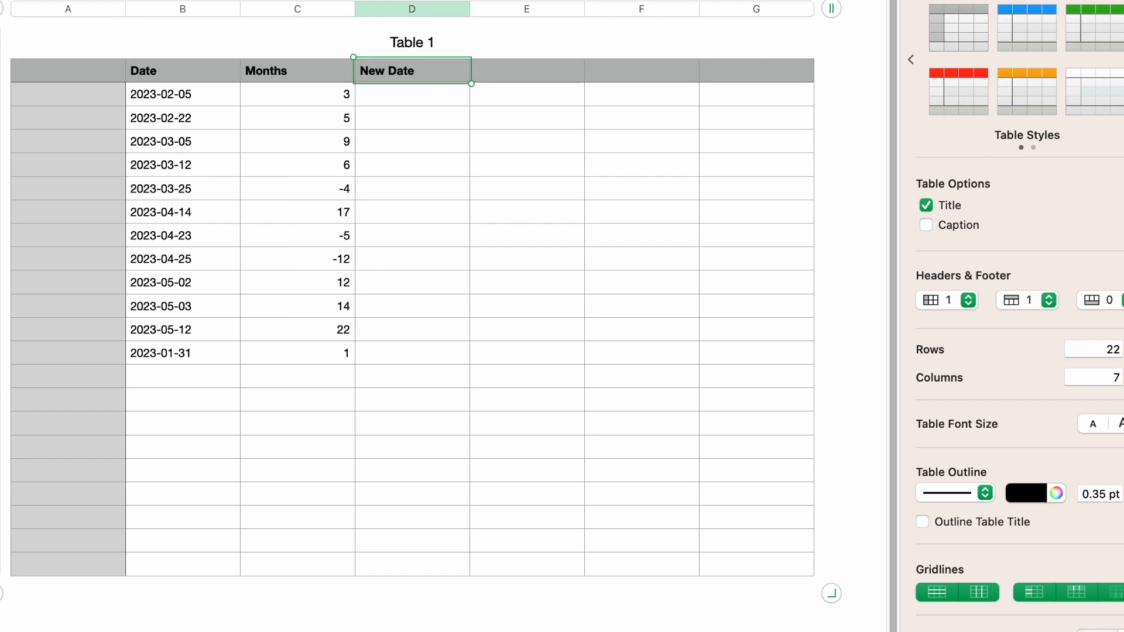
left_click(398, 102)
type("=")
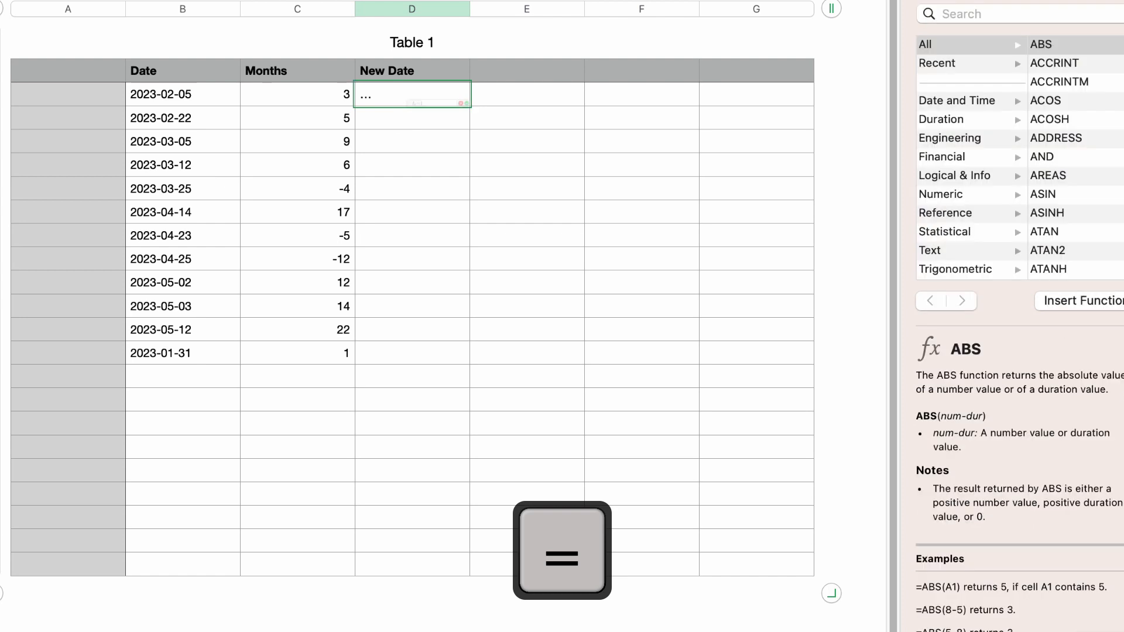
type("EDATE")
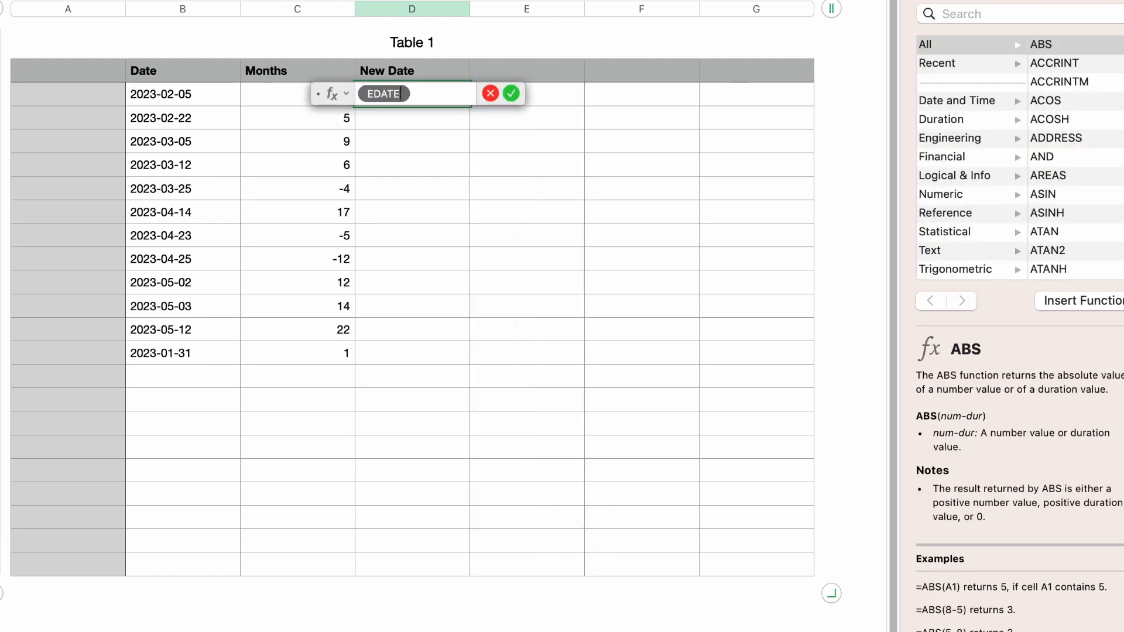
key("Return")
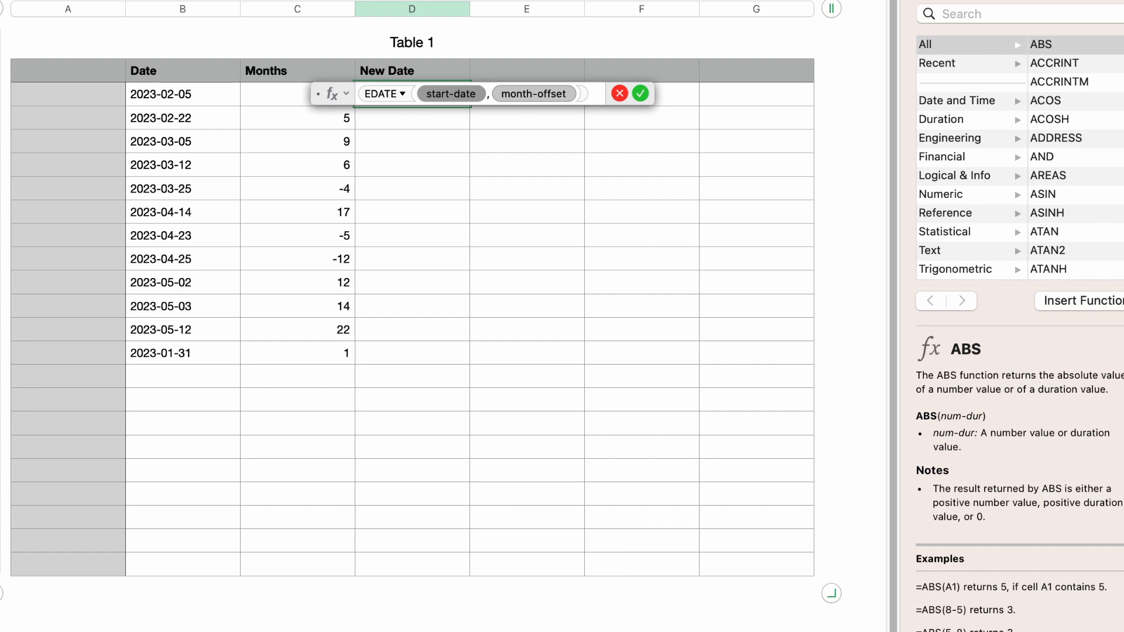
left_click(170, 97)
key("Tab")
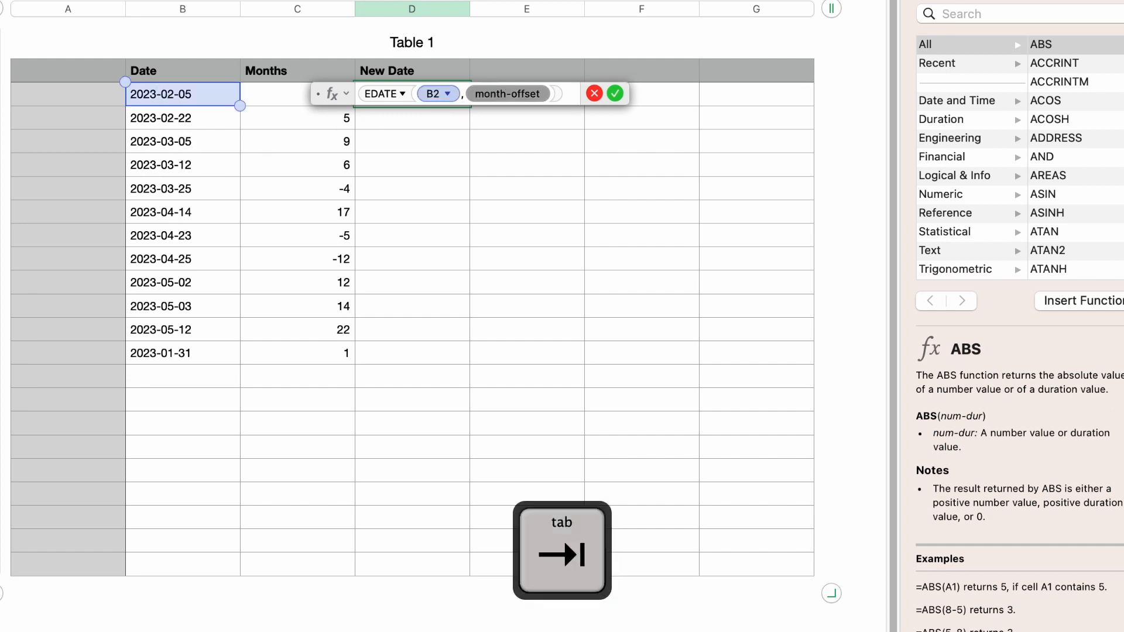
left_click(273, 98)
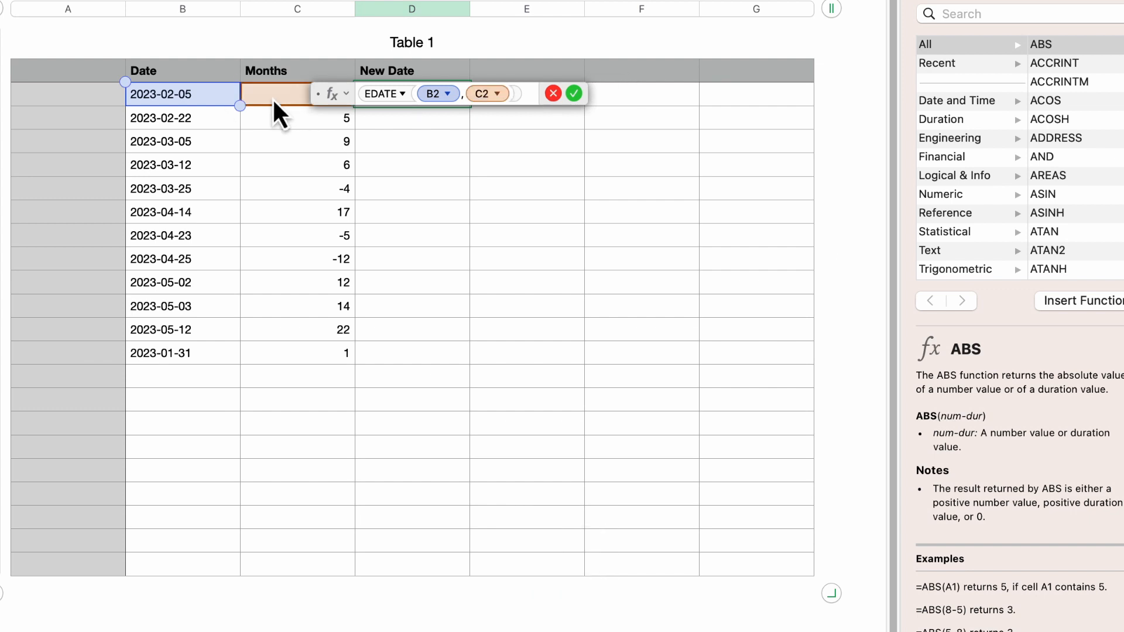
key("Return")
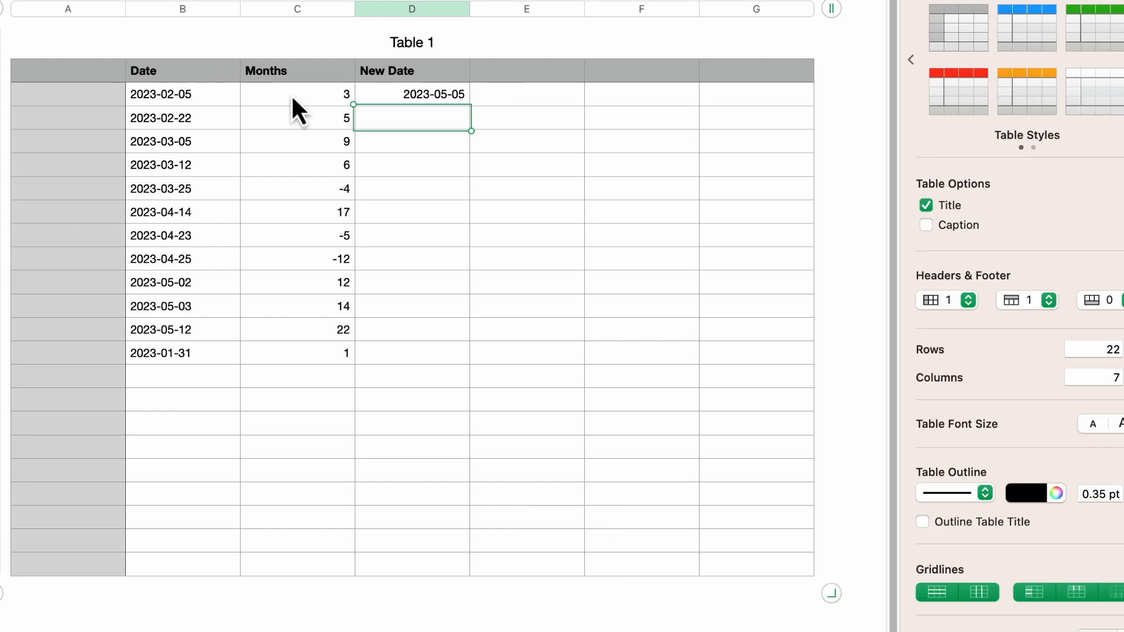
Copy the EDATE formula from D2 and paste it into D3 through D13
left_click(442, 95)
key("super+c")
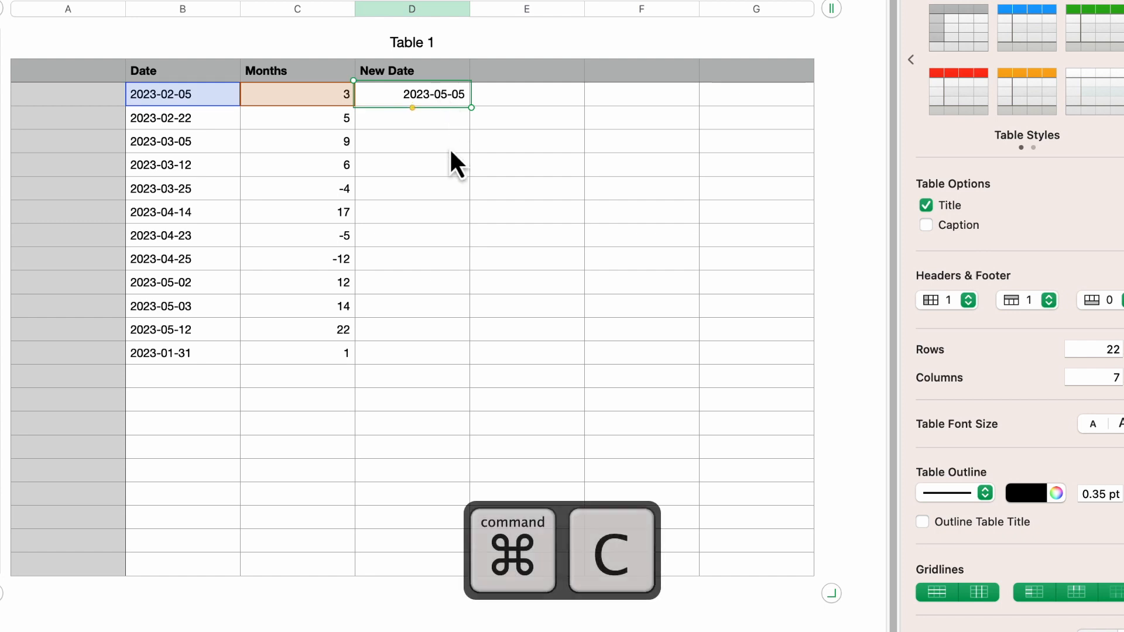
left_click(438, 122)
left_click(434, 363, "shift")
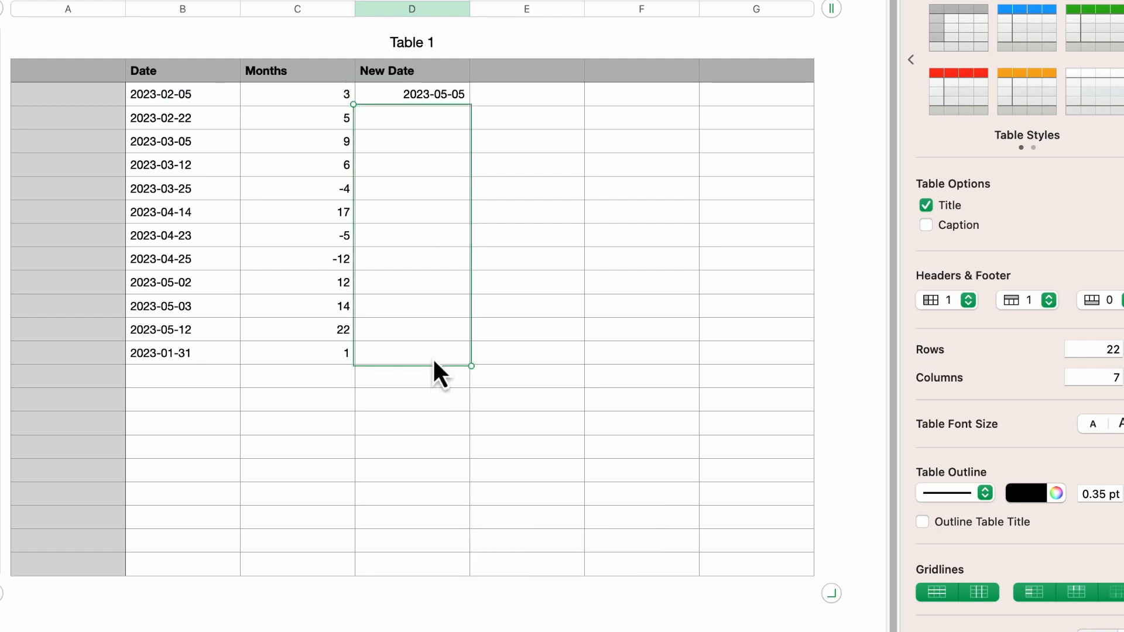
key("super+v")
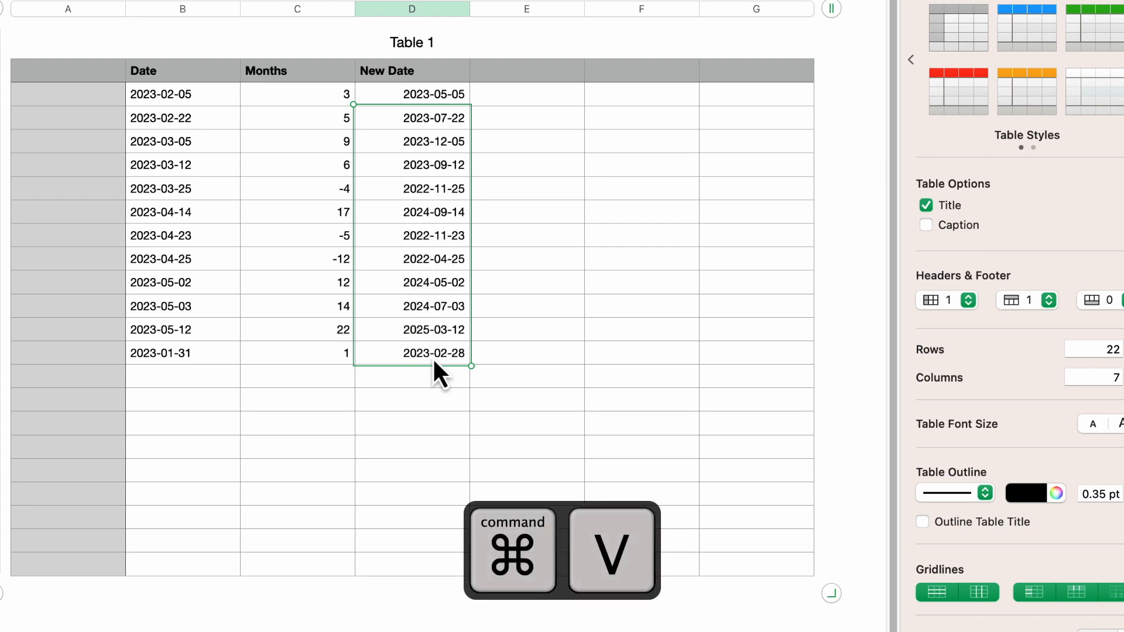
Examine the new dates in D11 and D9, and compare the date, month offset and new date in row 13
left_click(451, 308)
left_click(413, 257)
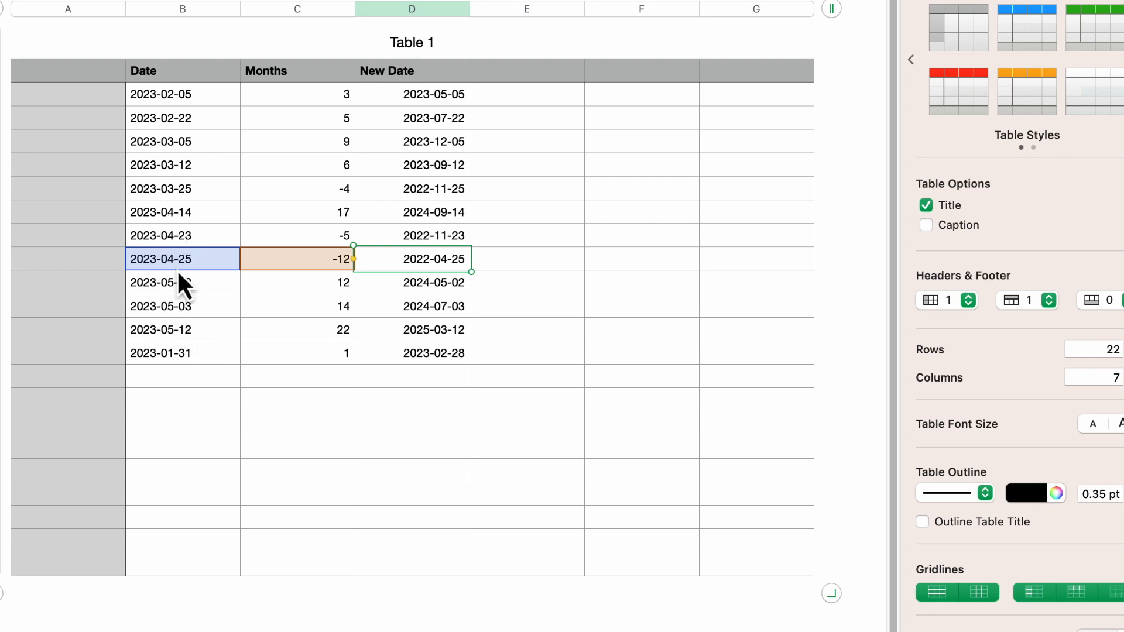
left_click(208, 355)
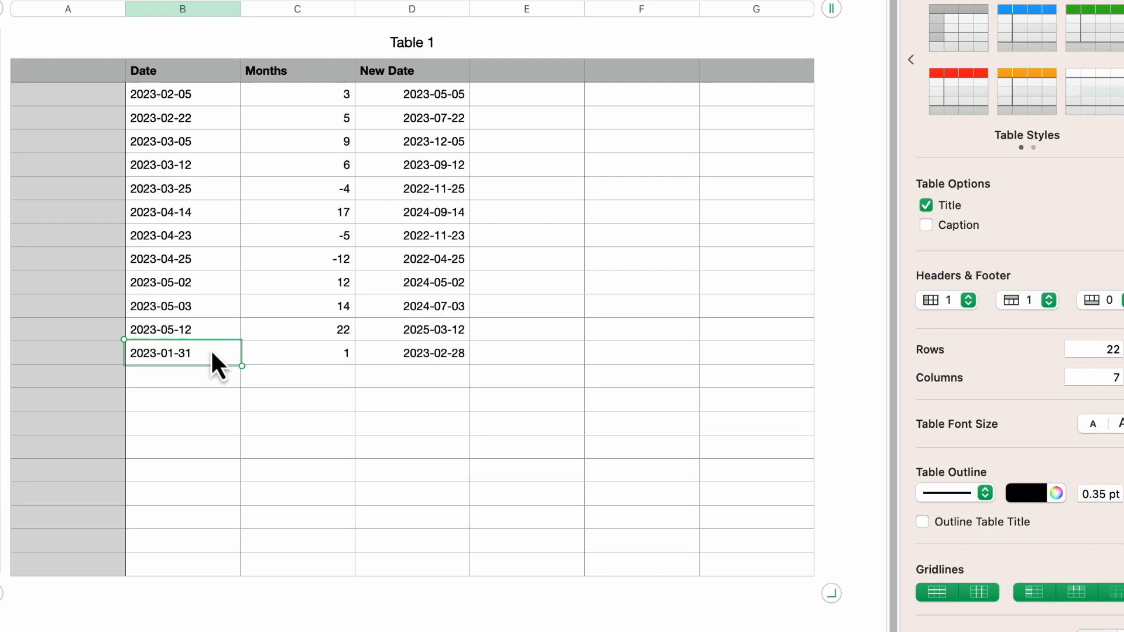
left_click(315, 350)
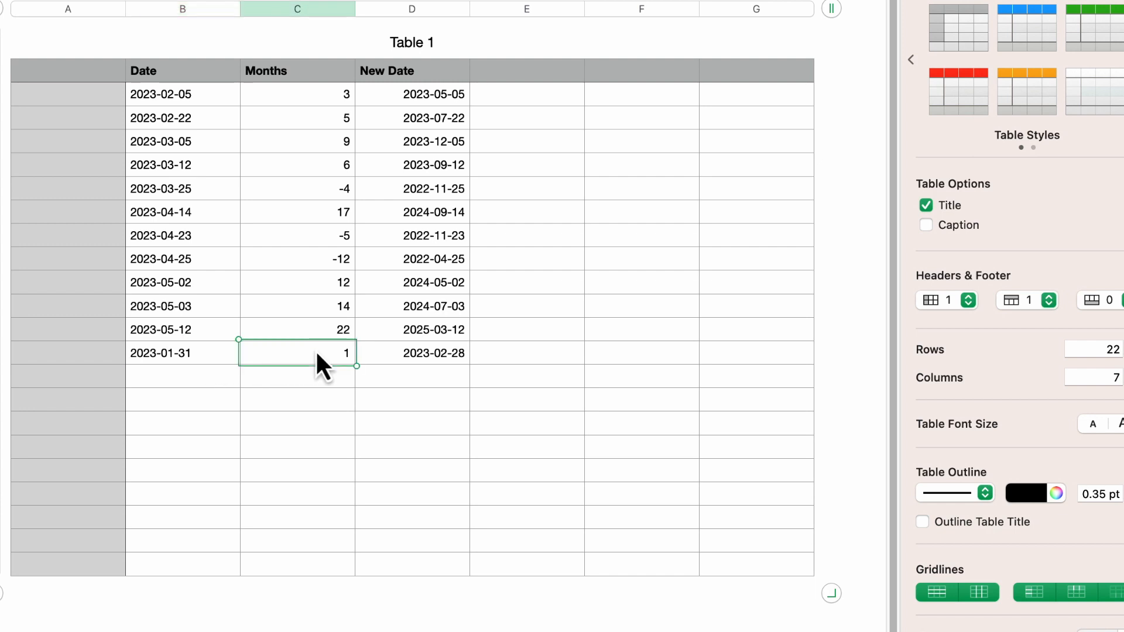
left_click(374, 360)
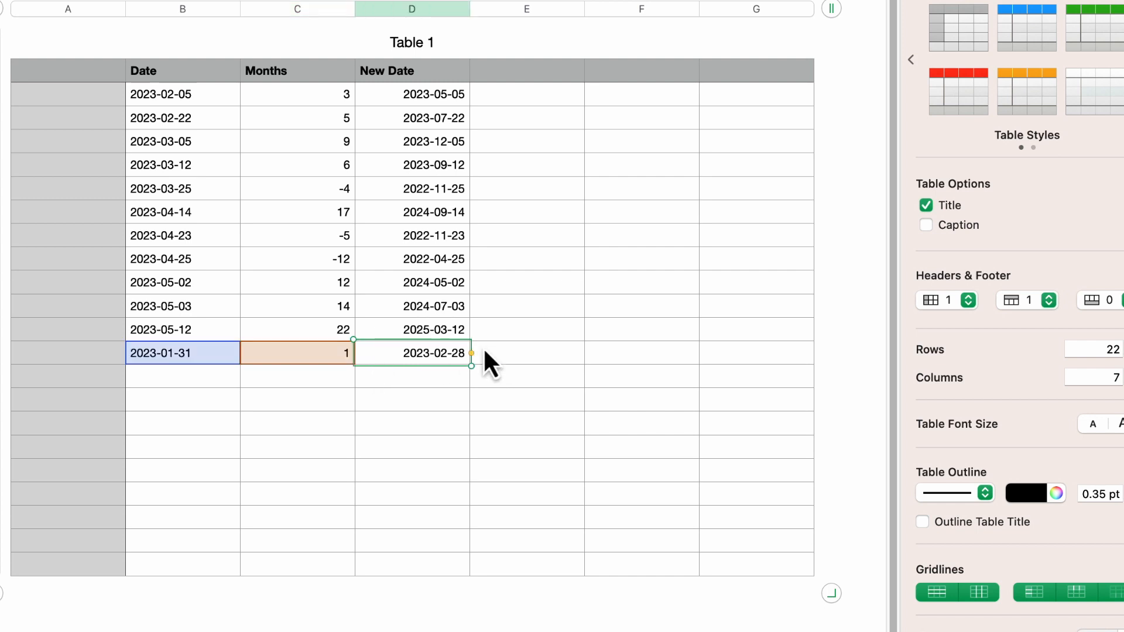